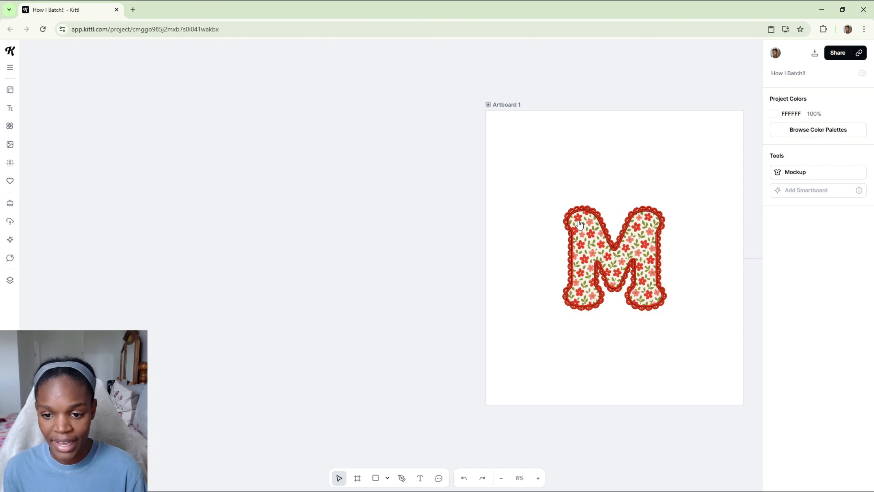
- Examine the floral letter M artwork on Artboard 1 and the prompt of the red floral "teach" Smartboard linked to it
left_click(645, 291)
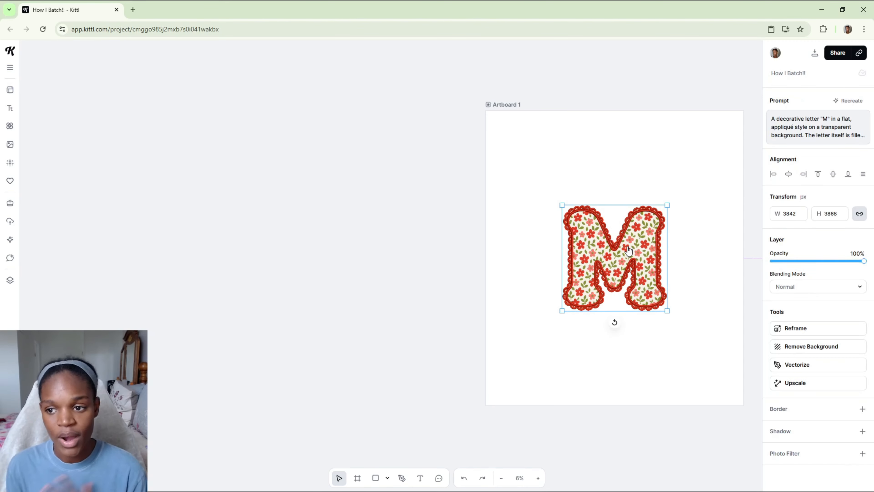
left_click(388, 190)
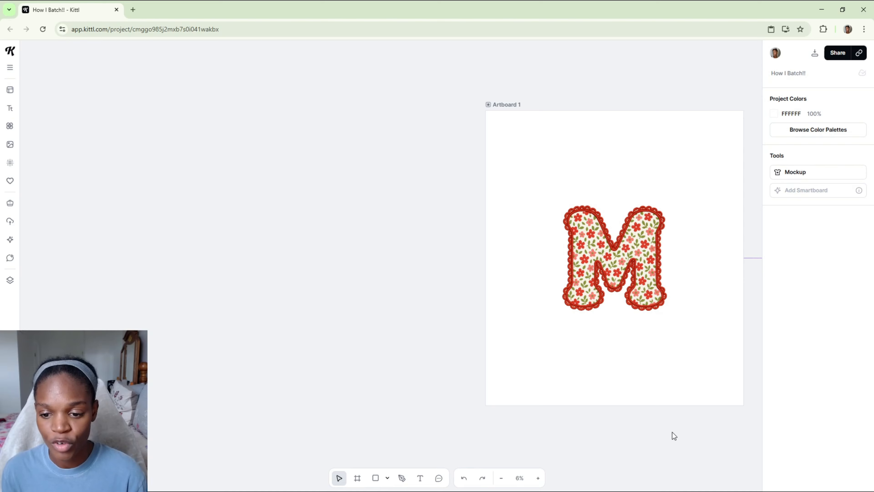
left_click_drag(672, 432, 363, 416)
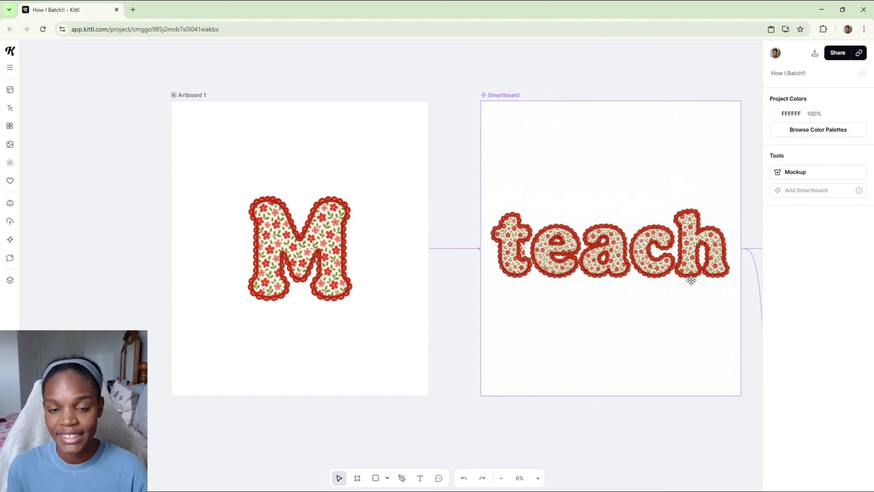
left_click(188, 95)
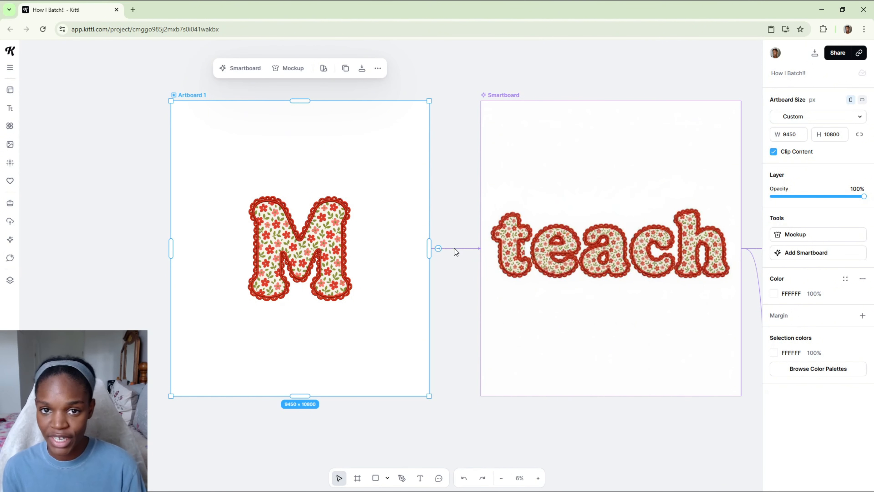
left_click(513, 94)
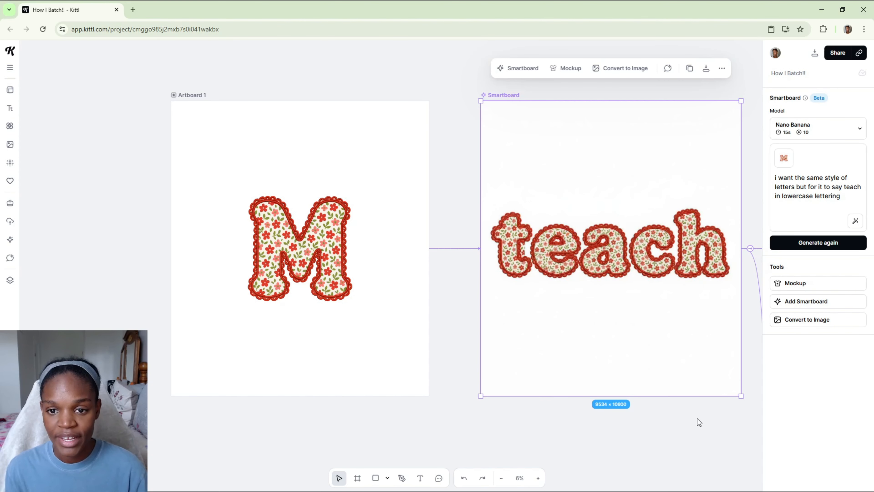
left_click(713, 427)
- Review the prompts of the strawberry and blue patchwork "teach" Smartboards and the image models available for the patchwork one
left_click_drag(717, 422, 427, 414)
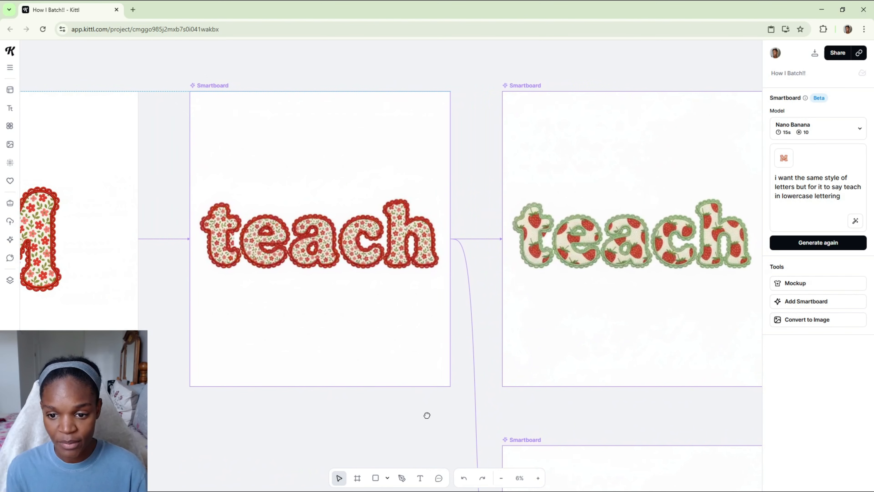
left_click_drag(667, 411, 519, 409)
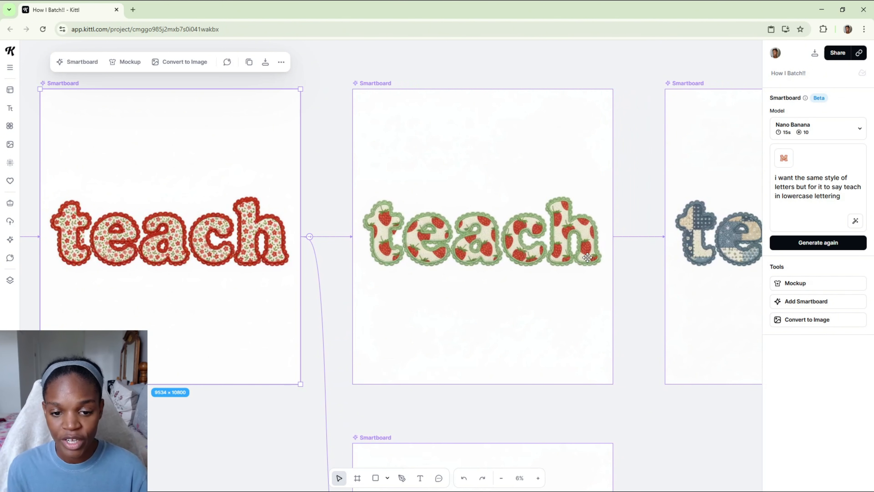
left_click(476, 228)
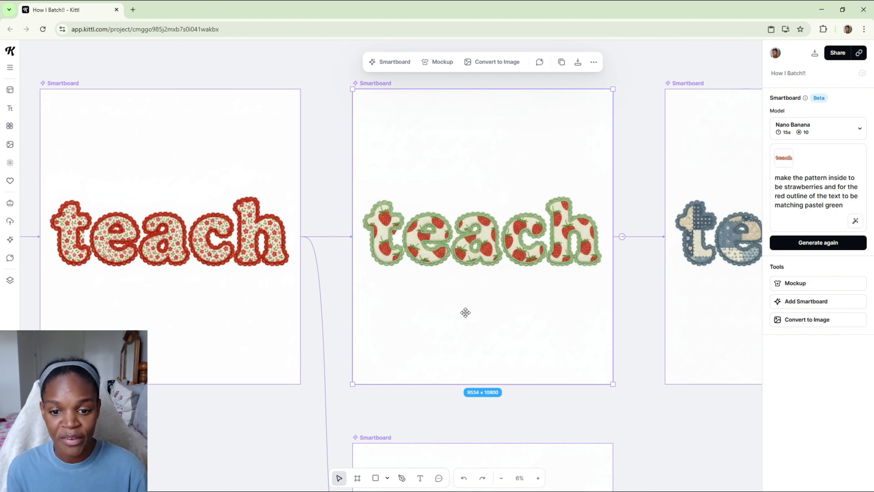
left_click_drag(682, 401, 396, 392)
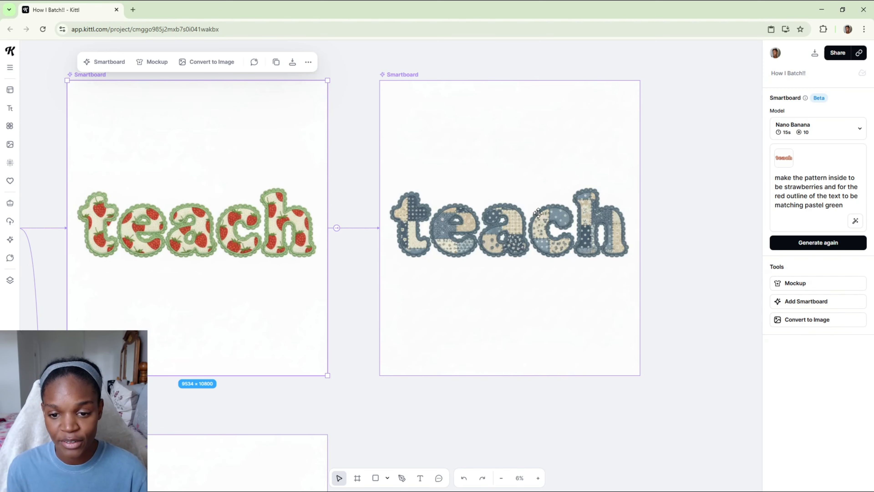
left_click(434, 207)
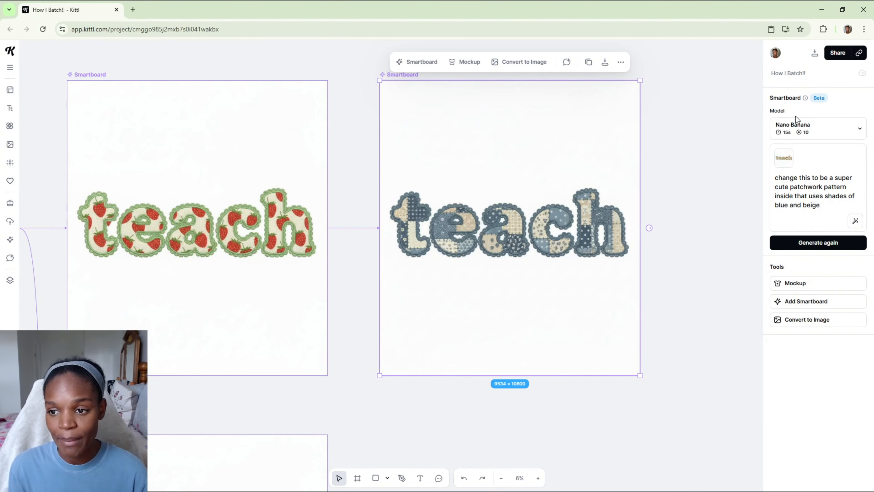
left_click(852, 136)
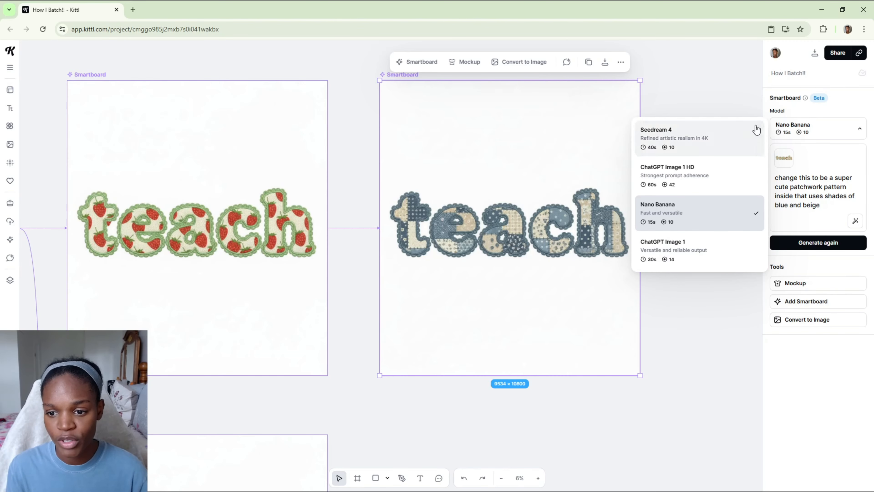
left_click(710, 219)
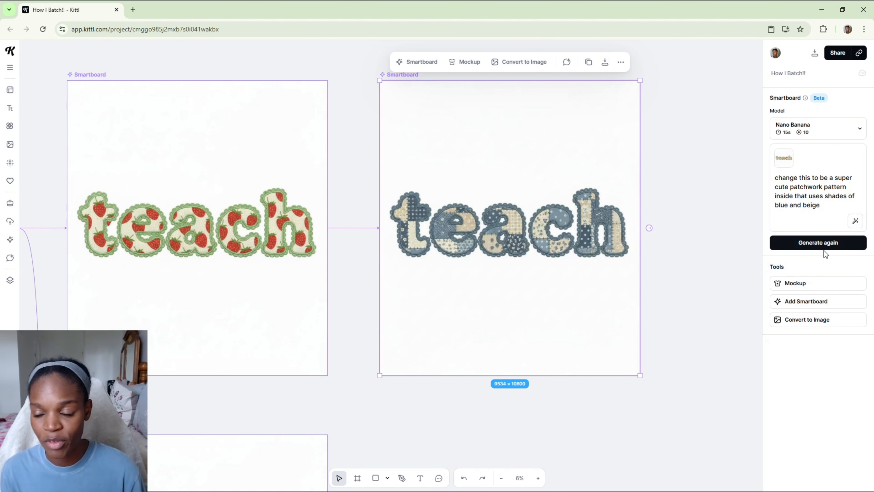
- Examine the "nurse" Smartboard and how all the Smartboards branch from Artboard 1
left_click(265, 431)
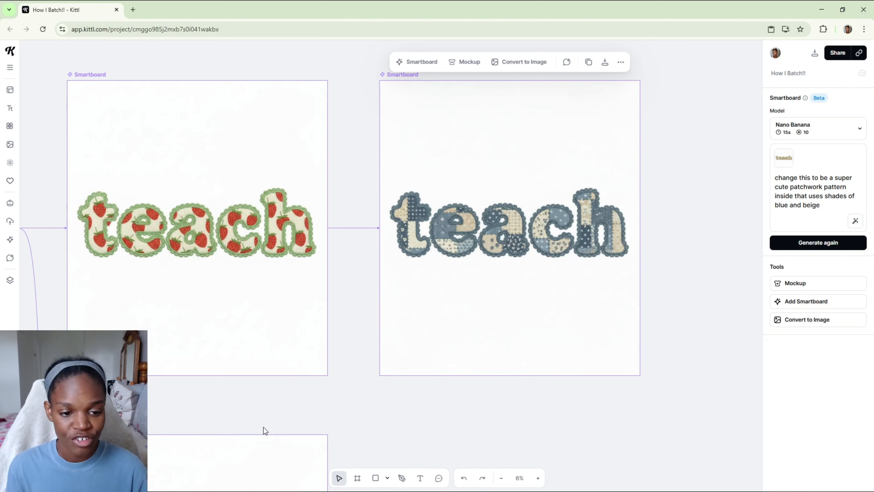
left_click_drag(230, 409, 491, 324)
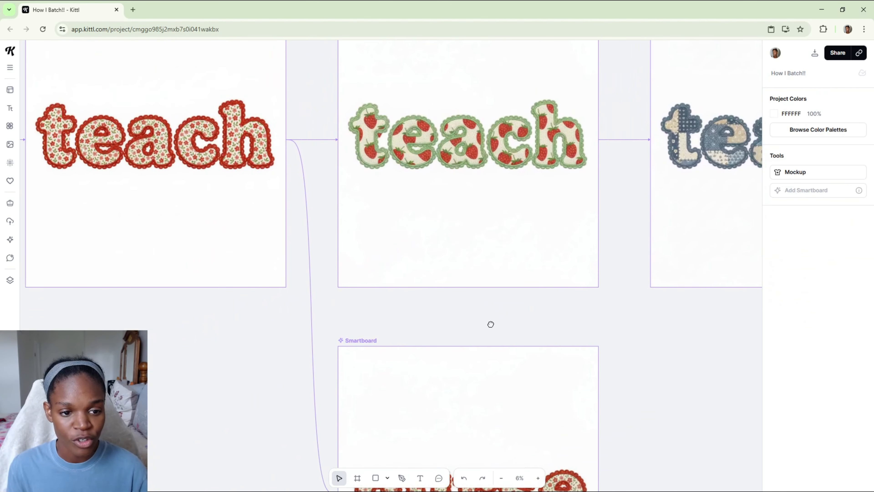
left_click_drag(650, 322, 625, 146)
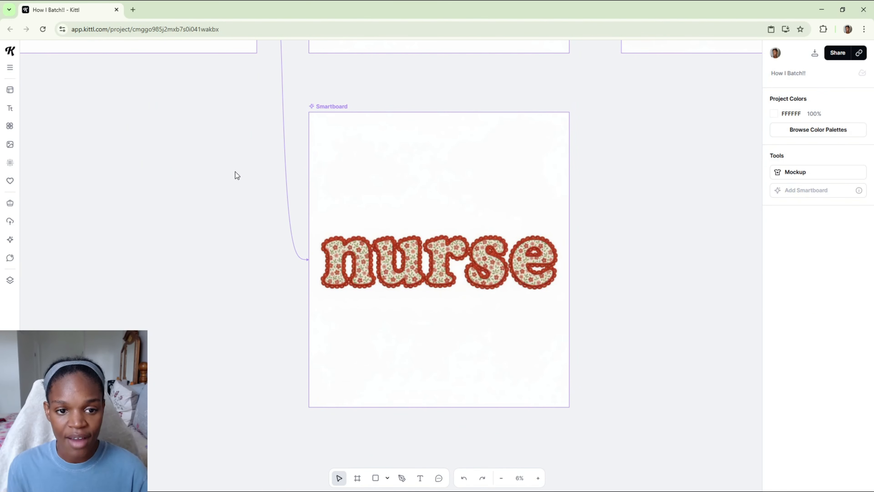
left_click_drag(194, 132, 242, 270)
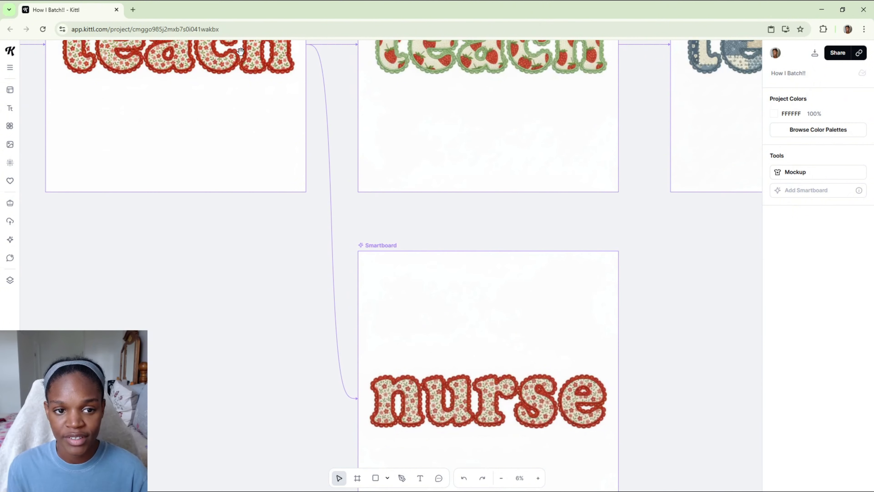
left_click_drag(262, 374, 214, 215)
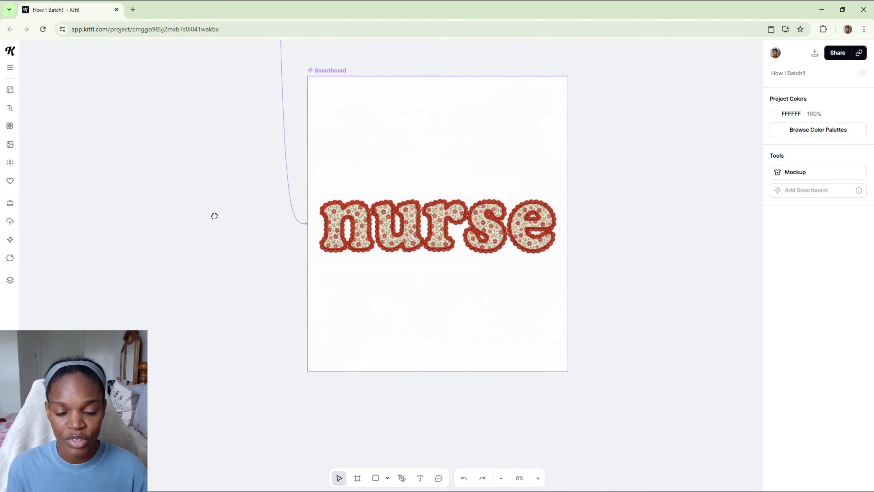
left_click(502, 478)
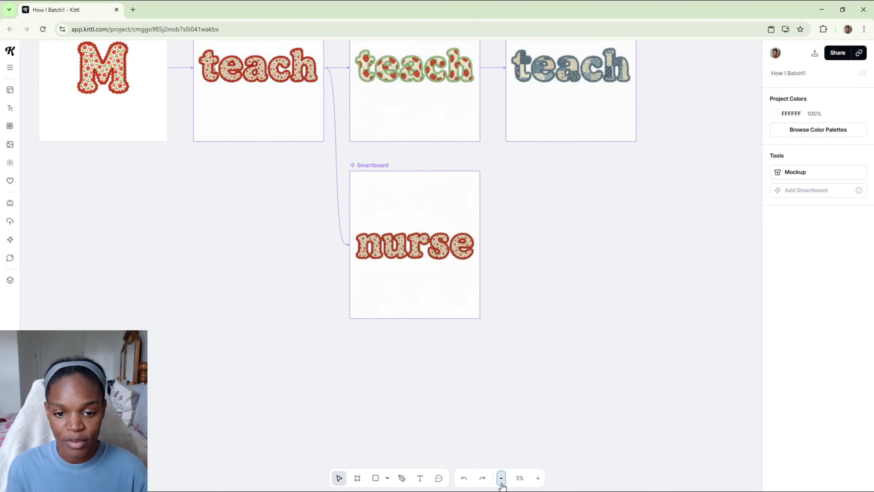
left_click(502, 479)
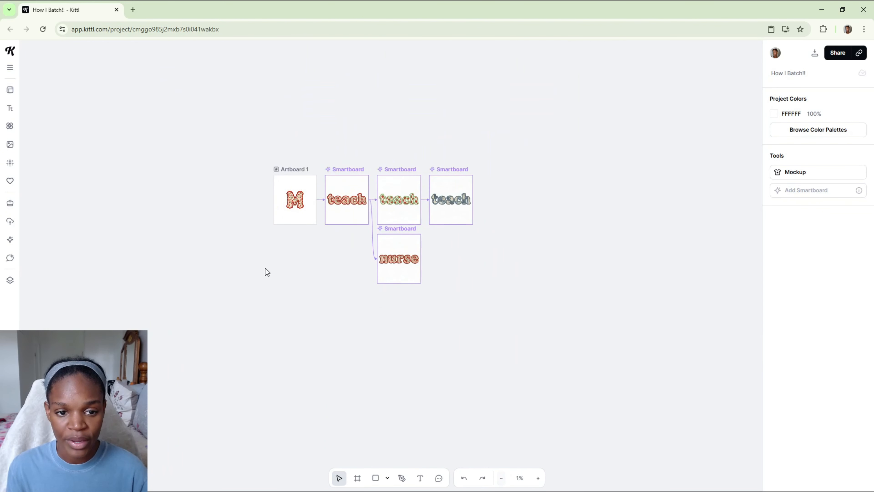
left_click(538, 478)
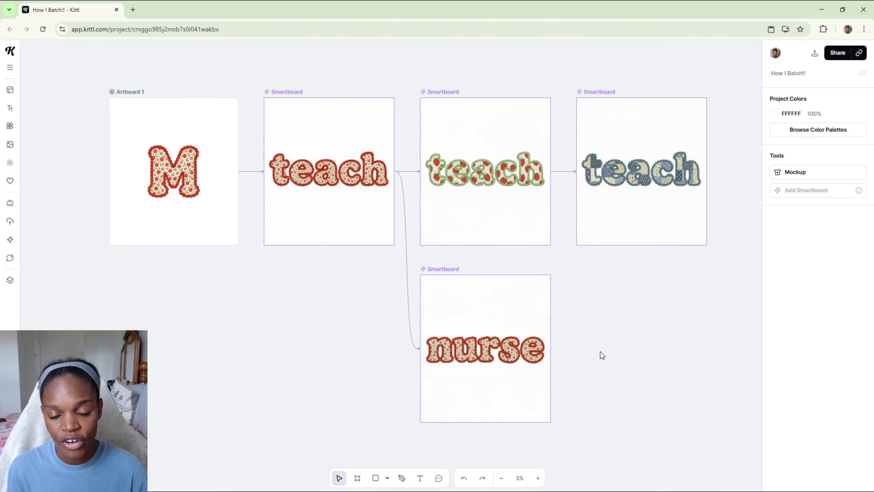
scroll(615, 322, "down", 2)
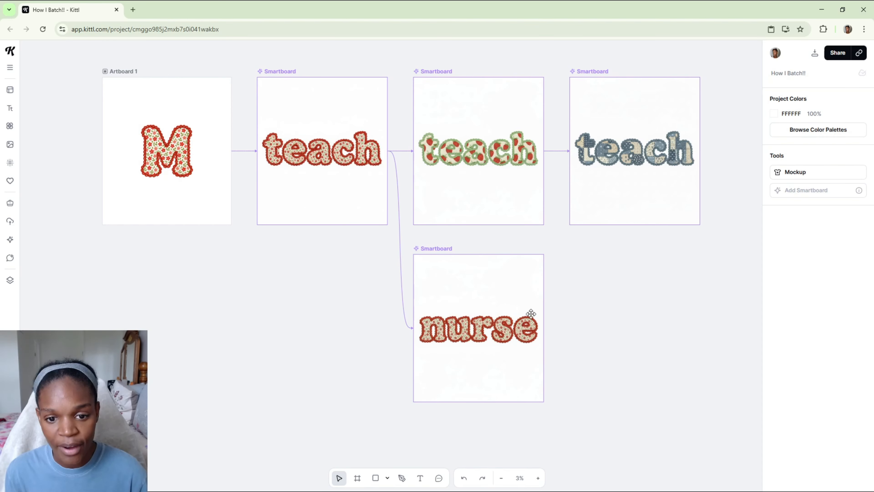
left_click(509, 312)
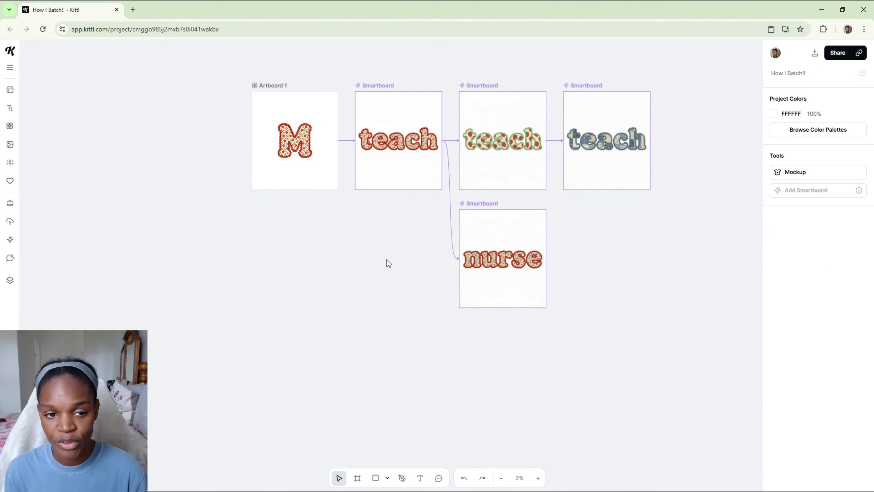
- Duplicate Artboard 1, place the copy in empty canvas space below the existing boards and clear its artwork
left_click(272, 85)
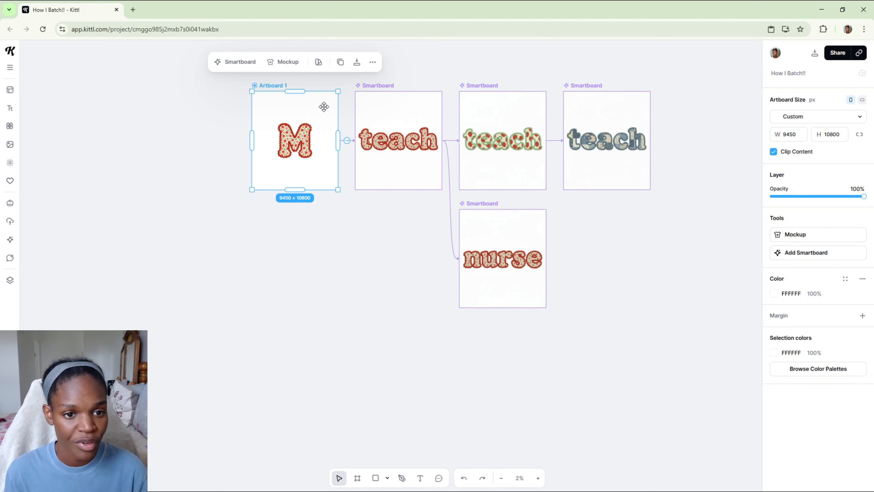
left_click(342, 61)
left_click_drag(361, 227, 420, 289)
left_click_drag(348, 414, 446, 143)
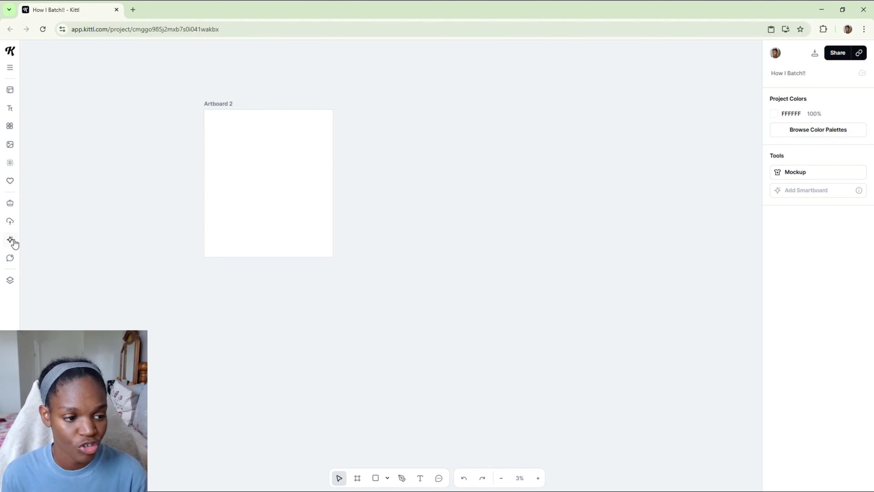
- Place the uploaded photo of the white shirt with the red tic-tac-toe print on Artboard 2
left_click(232, 170)
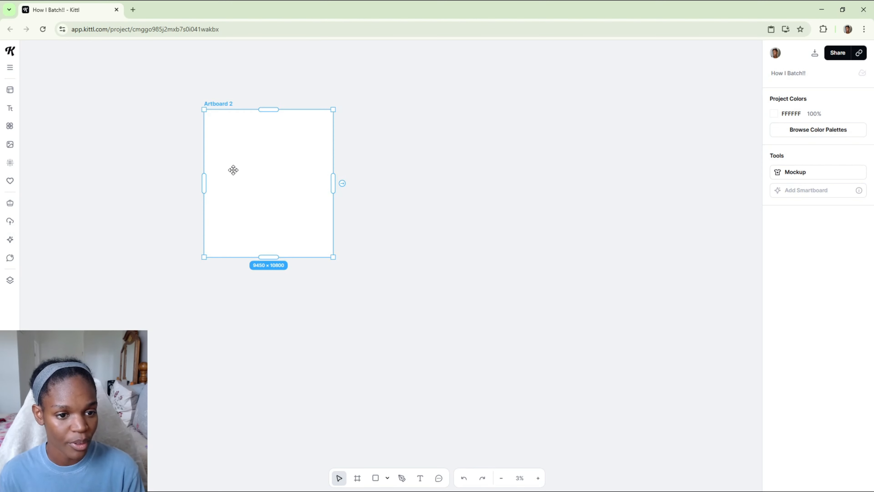
left_click(11, 222)
left_click(52, 308)
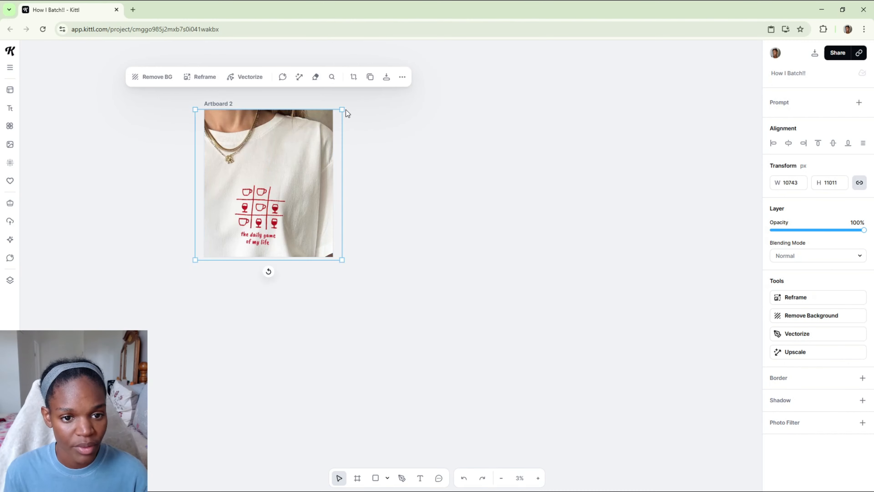
- Crop the shirt photo on all sides to the tic-tac-toe graphic and its "the daily game of my life" caption, about 4500 × 5100 px
left_click(353, 76)
left_click_drag(274, 115, 275, 180)
left_click_drag(267, 264, 267, 252)
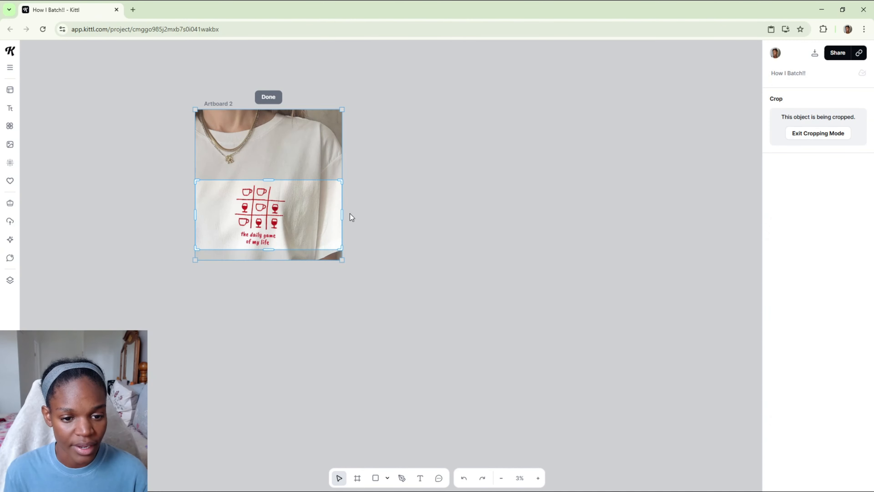
left_click_drag(342, 214, 290, 214)
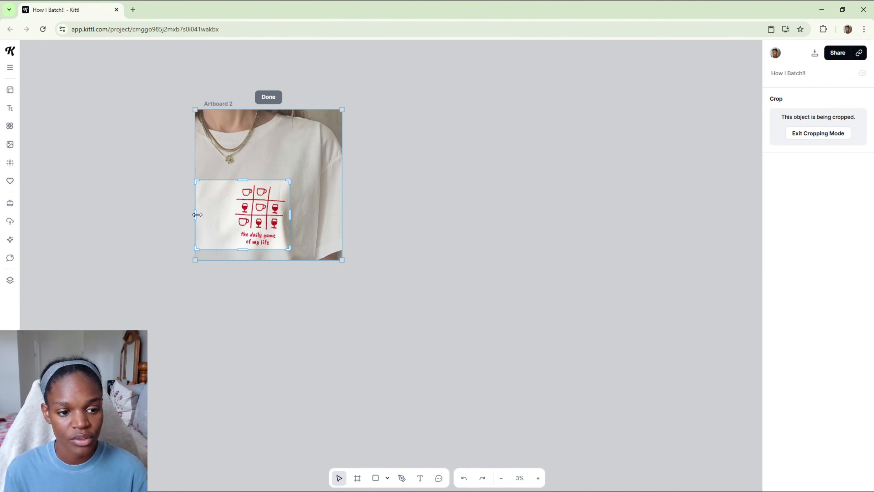
left_click_drag(196, 215, 267, 253)
left_click(400, 208)
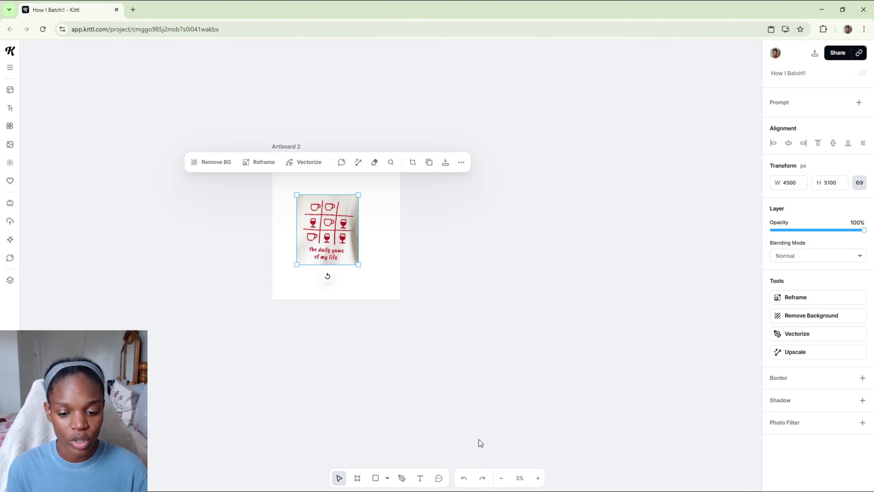
- Enlarge the cropped photo to about 6605 × 7486 px and centre it on Artboard 2
left_click(538, 478)
left_click_drag(416, 300, 422, 302)
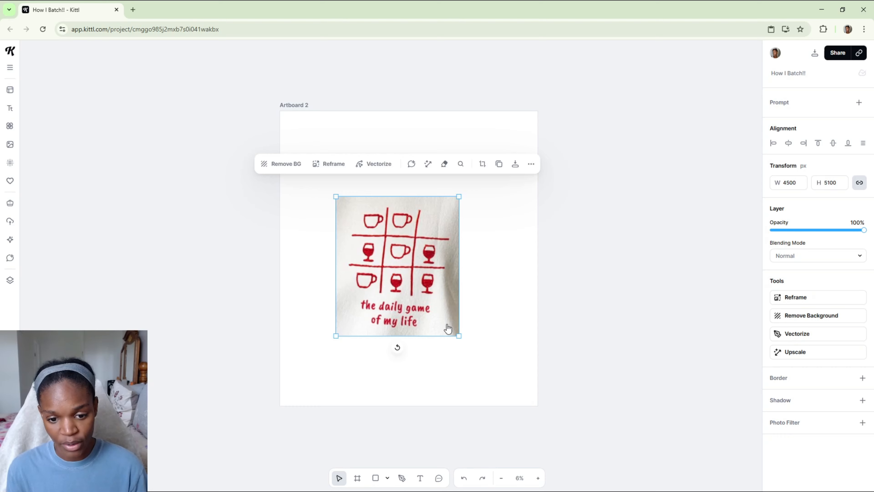
left_click(600, 281)
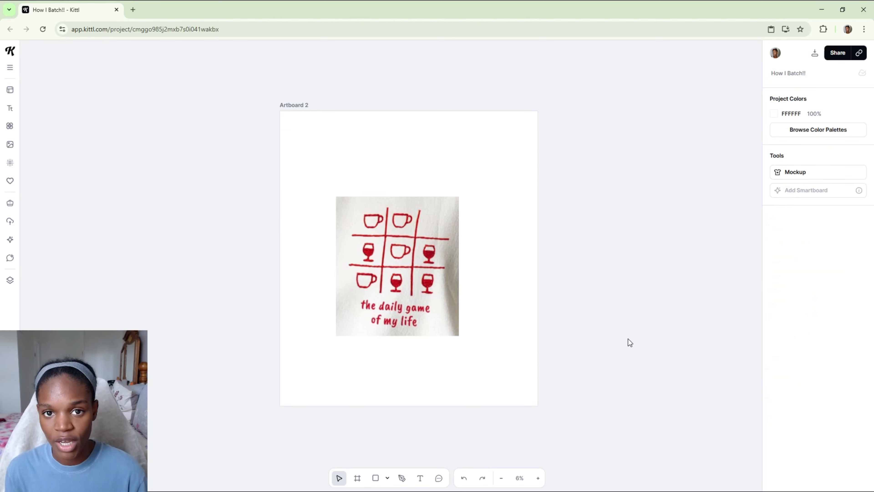
left_click_drag(633, 369, 582, 356)
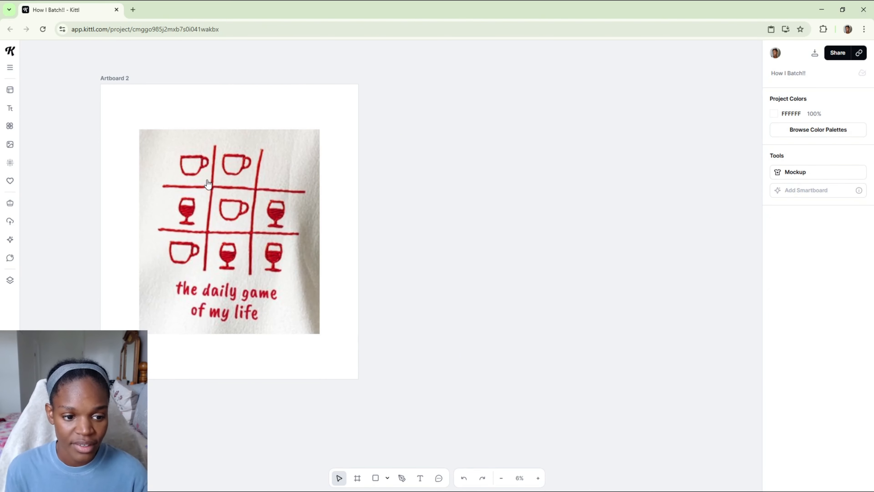
left_click(230, 228)
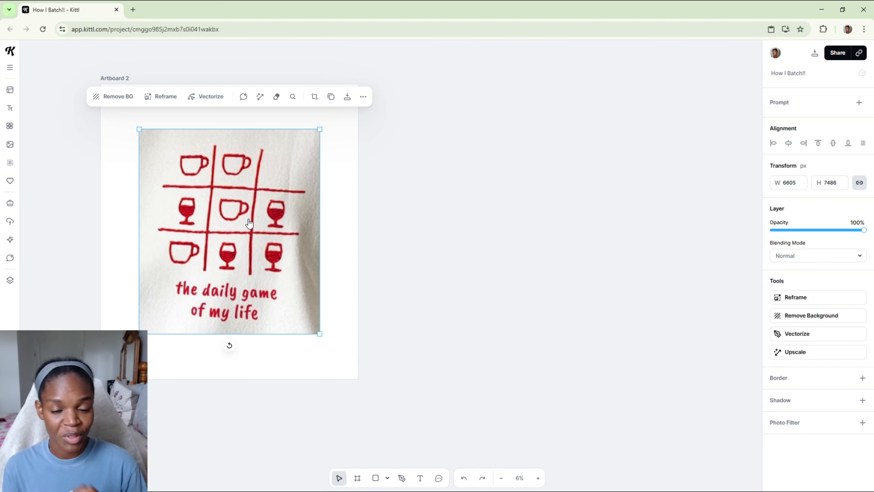
left_click(435, 175)
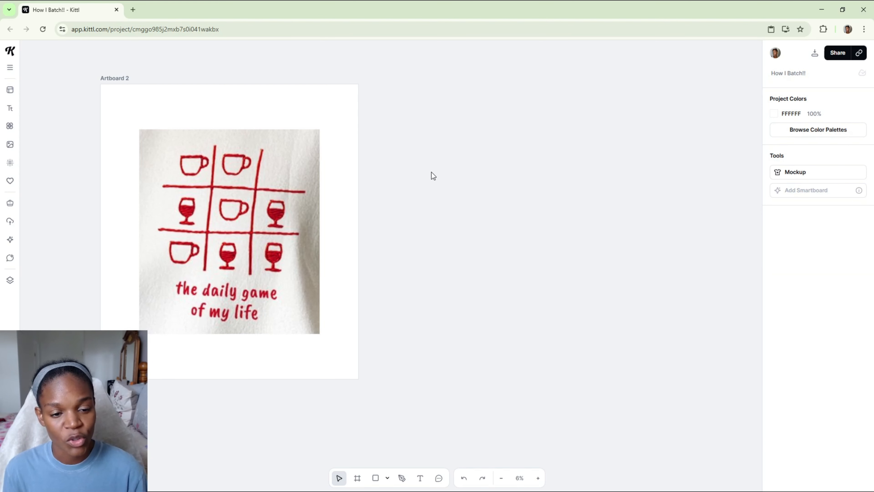
left_click(199, 213)
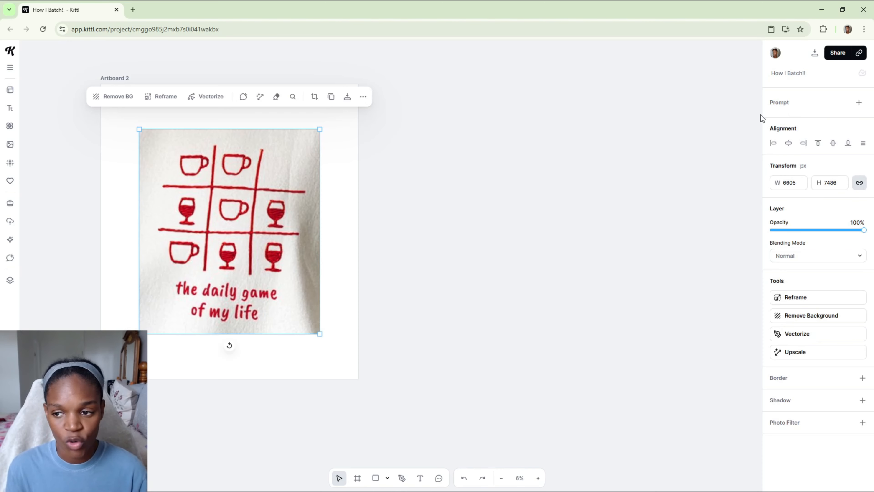
- Generate a full text prompt from the cropped shirt photo and enter it as the AI image description
left_click(861, 103)
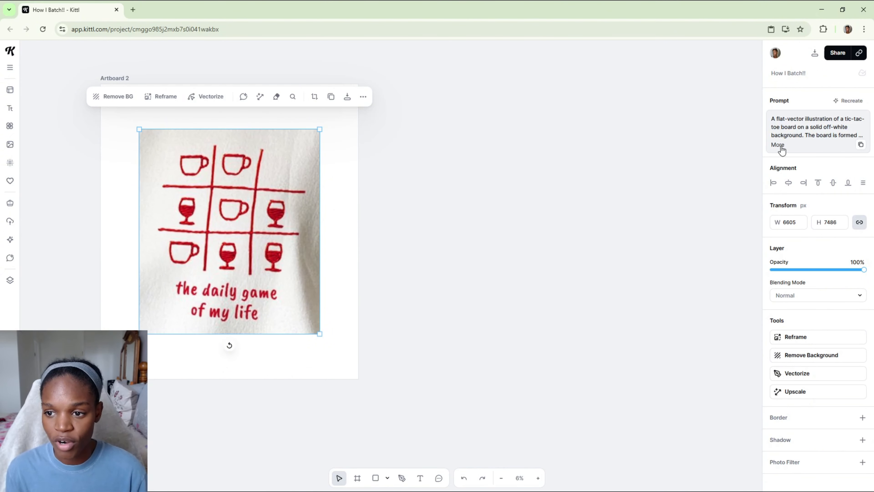
left_click(779, 144)
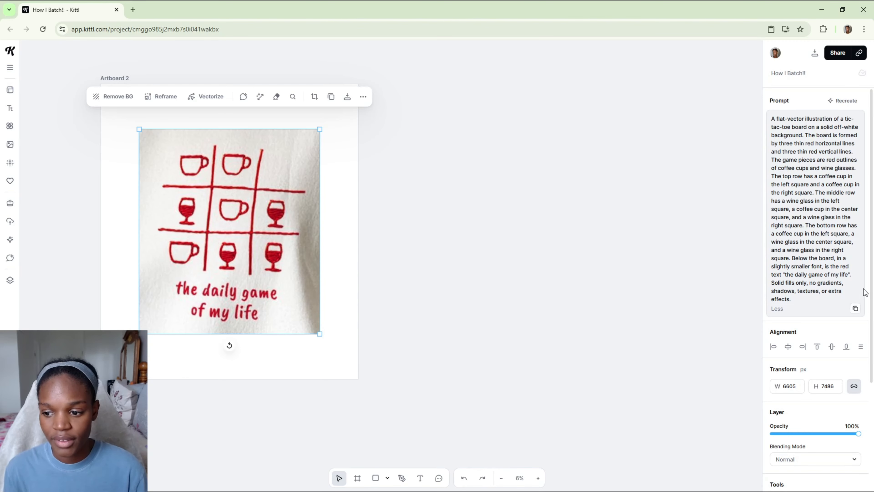
left_click(6, 243)
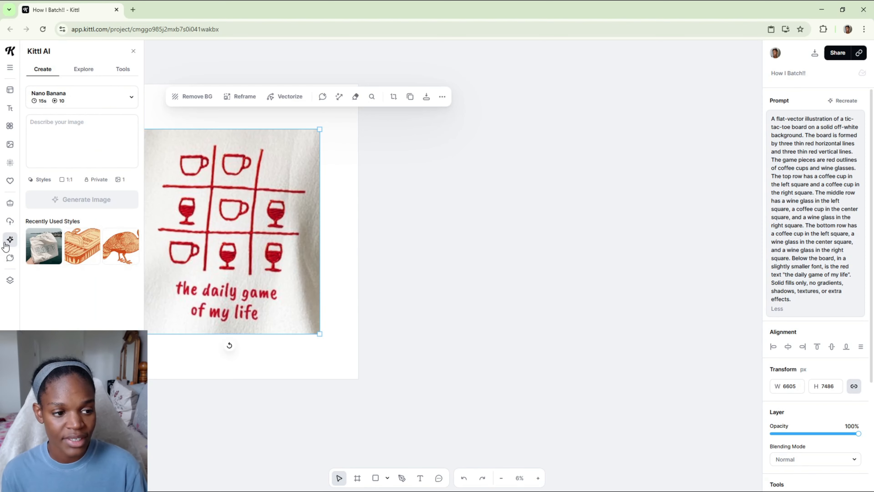
left_click(53, 133)
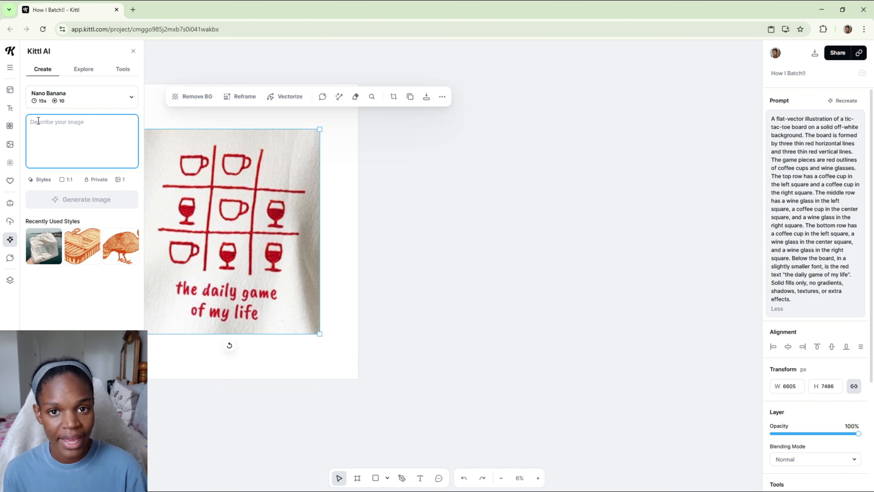
type("A flat-vector illustration of a tic-tac-toe board on a solid off-white background. The board is formed by three thin red horizontal lines and three thin red vertical lines. The game pieces are red outlines of coffee cups and wine glasses. The top row has a coffee cup in the left square and a coffee cup in the right square. The middle row has a wine glass in the left square, a coffee cup in the center square, and a wine glass in the right square. The bottom row has a coffee cup in the left square, a wine glass in the center square, and a wine glass in the right square. Below the board, in a slightly smaller font, is the red text \"the daily game of my life\". Solid fills only, no gradients, shadows, textures, or extra effects.")
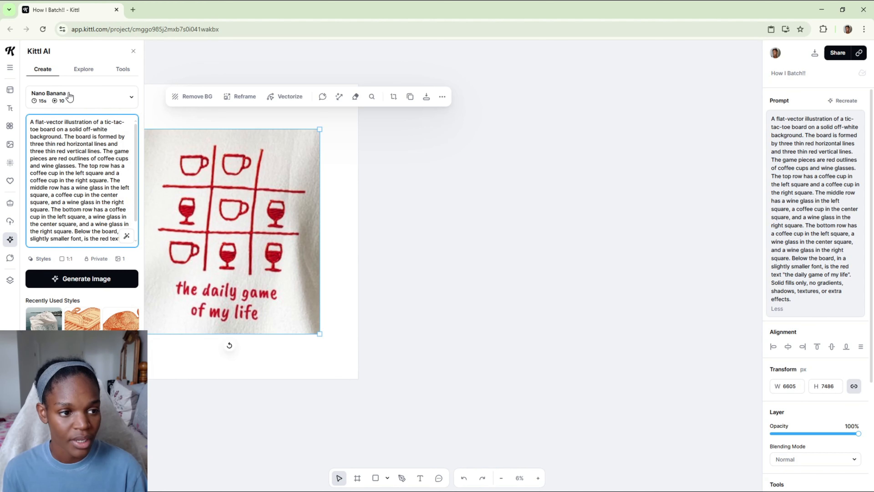
- Generate an image from the tic-tac-toe prompt with the Nano Banana model
left_click(108, 98)
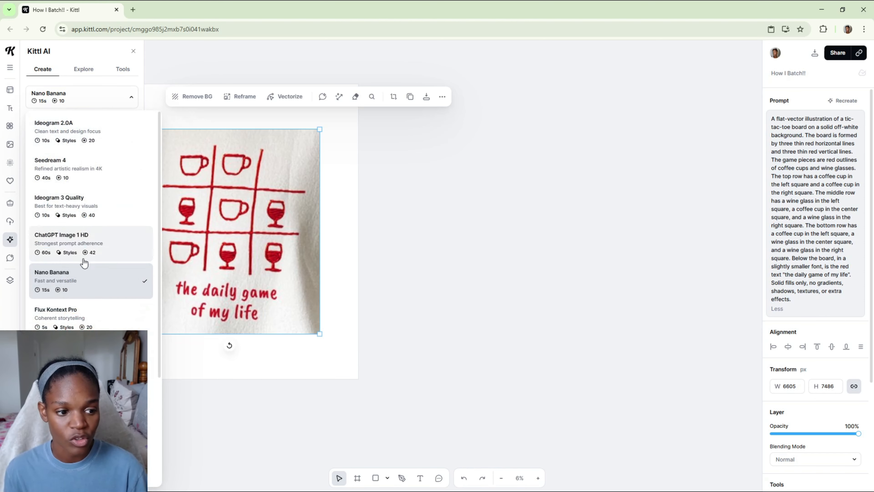
scroll(104, 258, "down", 4)
scroll(79, 279, "up", 4)
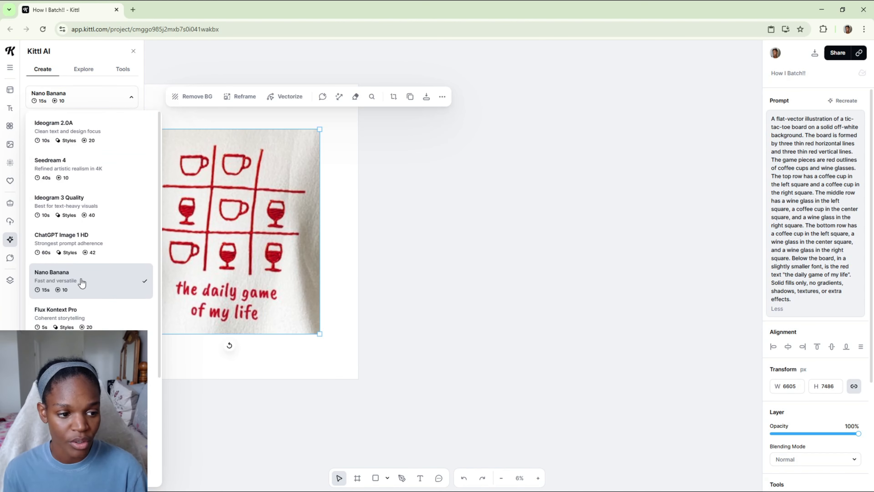
left_click(79, 277)
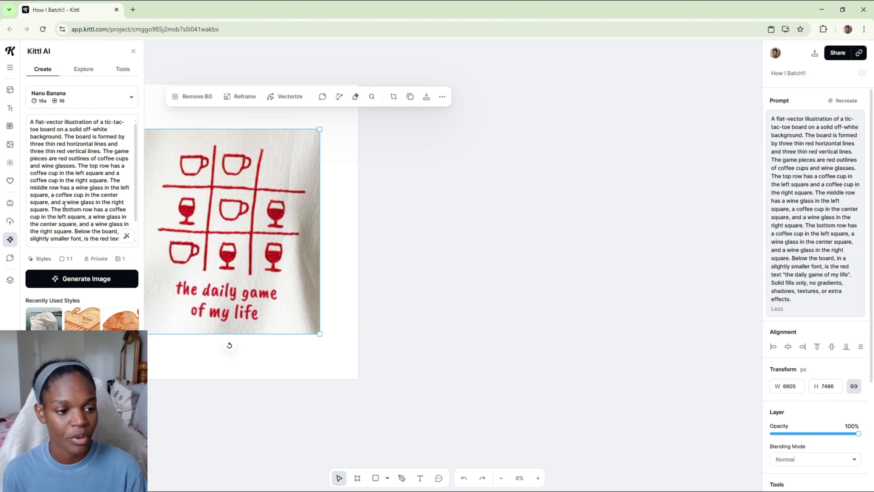
left_click(82, 279)
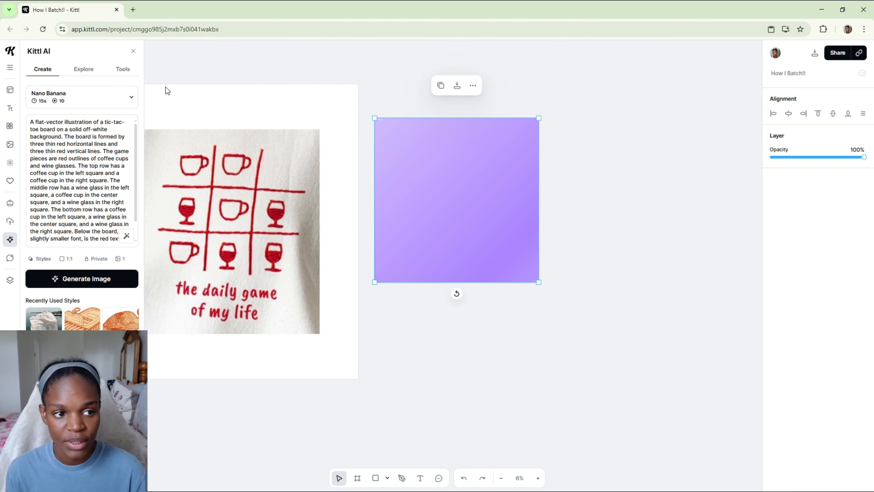
left_click(134, 51)
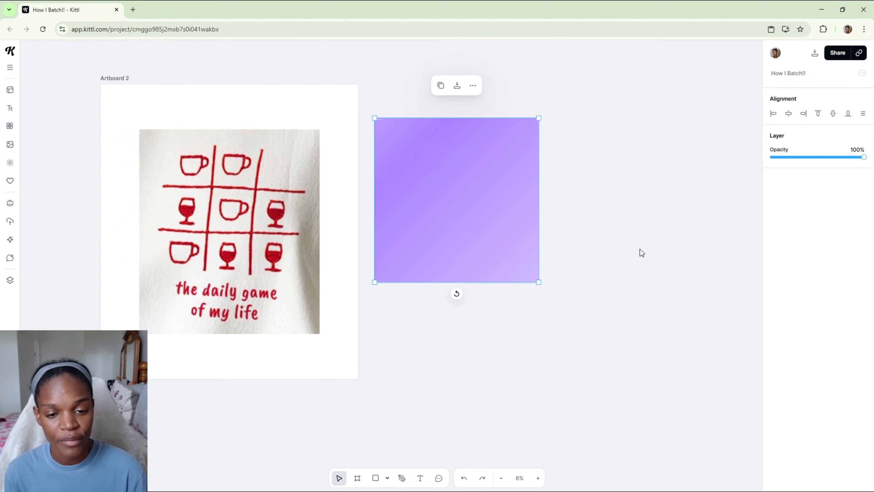
- Position the Nano Banana image beside Artboard 2 and enlarge it to about 8948 × 8948 px
left_click_drag(310, 248, 309, 261)
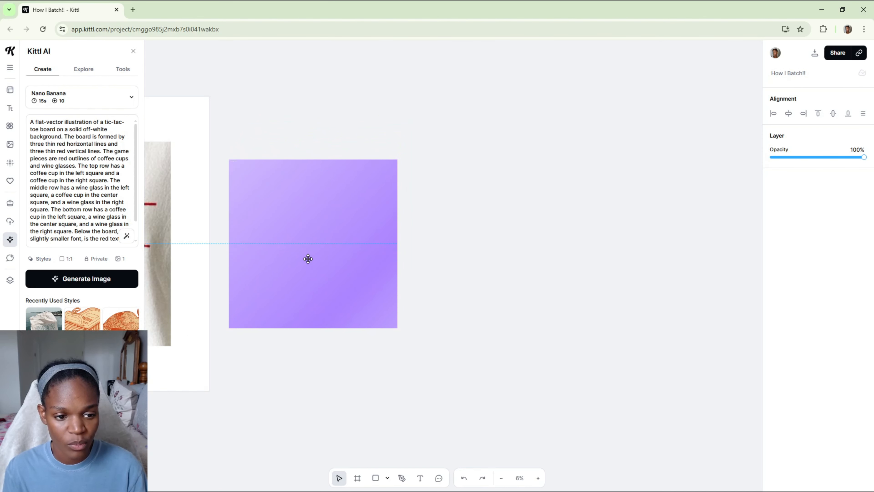
left_click_drag(398, 161, 494, 108)
left_click_drag(380, 205, 378, 226)
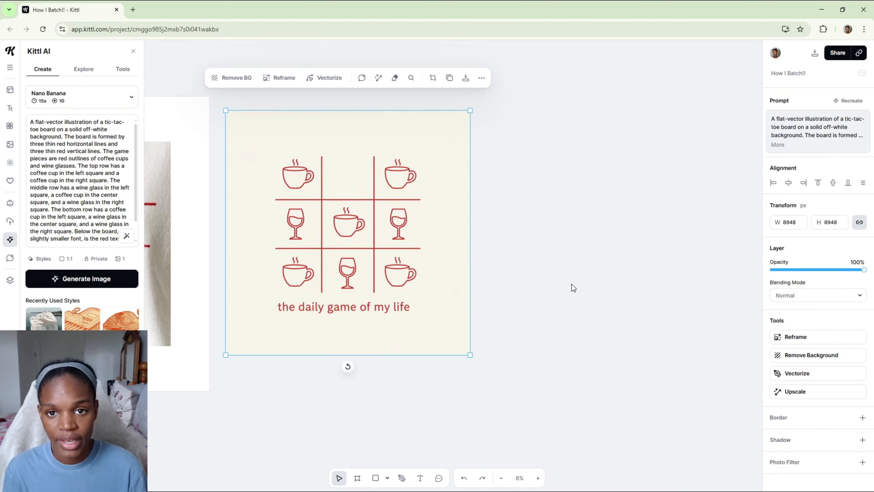
left_click(607, 336)
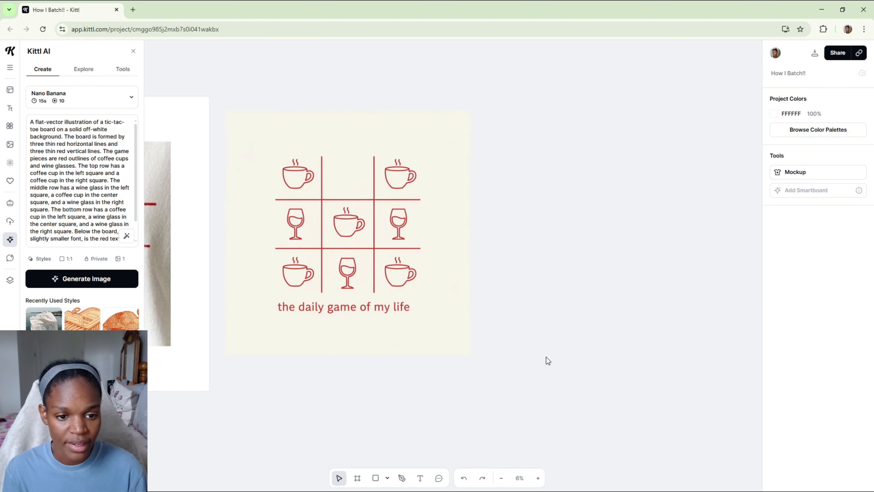
- Generate a second version from the same prompt with Ideogram 3 Quality for comparison and delete it
left_click(56, 98)
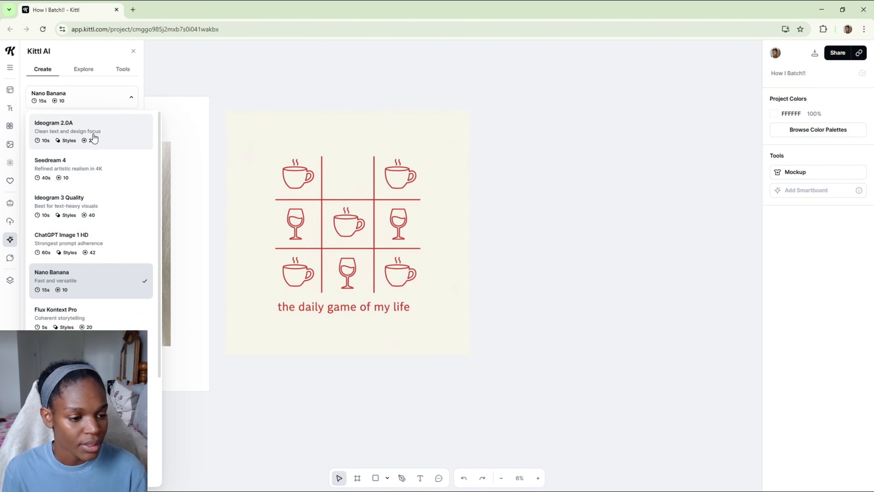
left_click(103, 203)
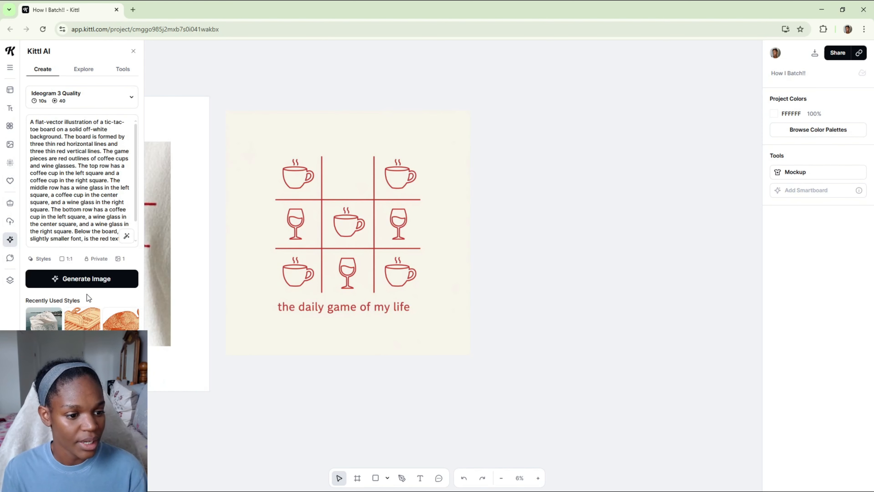
left_click(91, 279)
left_click(133, 51)
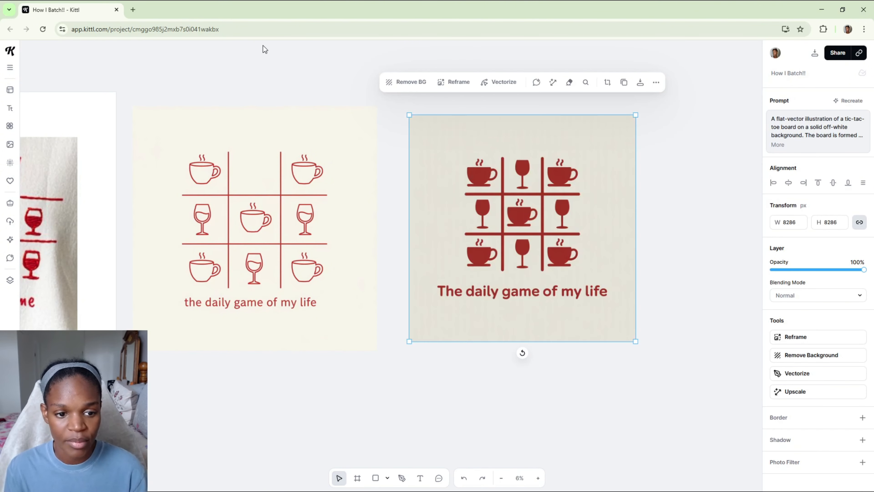
left_click(262, 92)
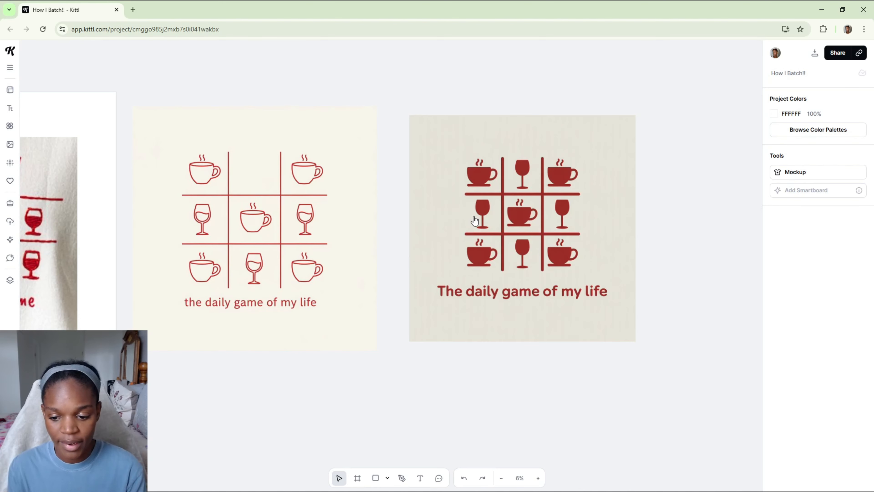
left_click(479, 245)
key("Delete")
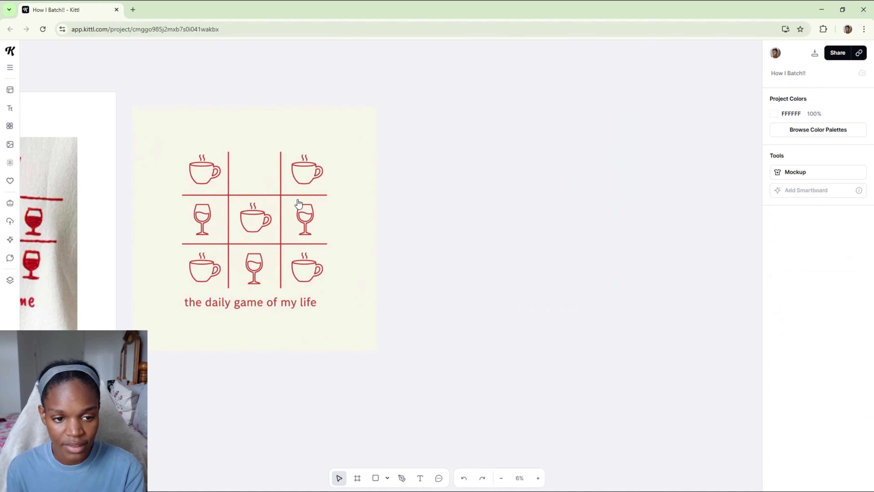
- Remove the background of the Nano Banana tic-tac-toe image and enlarge the cutout to about 8476 × 9157 px
left_click(296, 193)
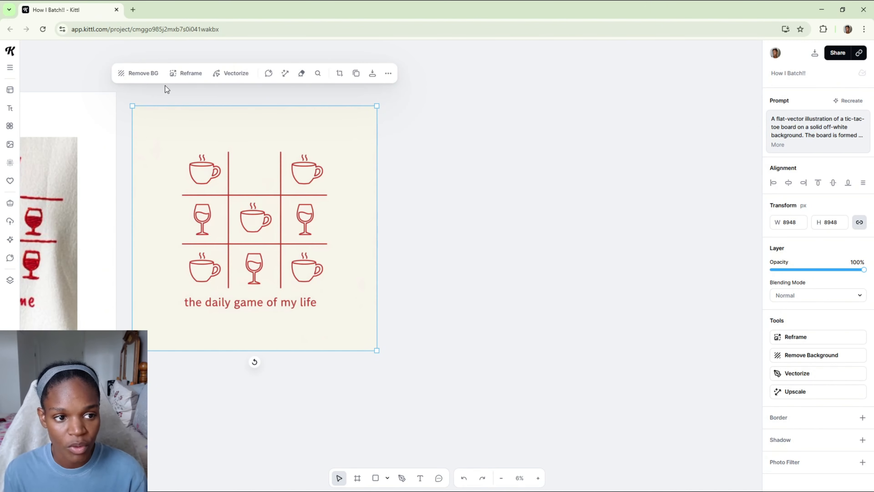
left_click(153, 76)
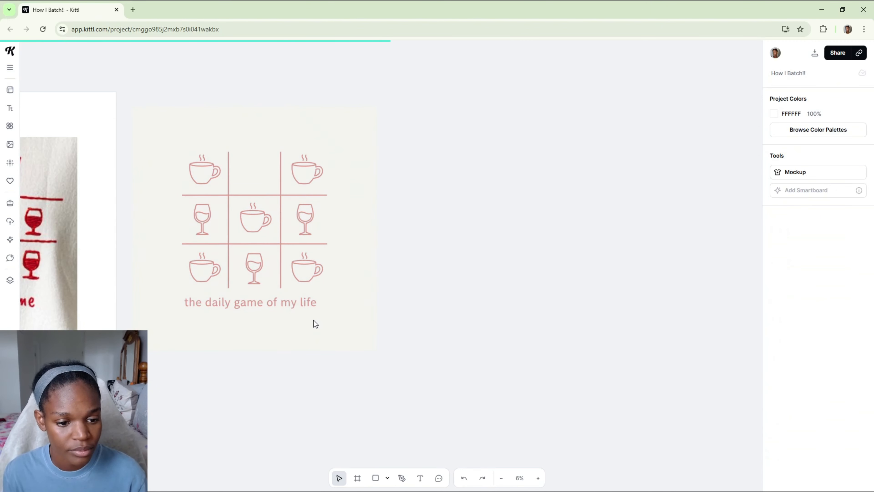
left_click_drag(328, 307, 414, 401)
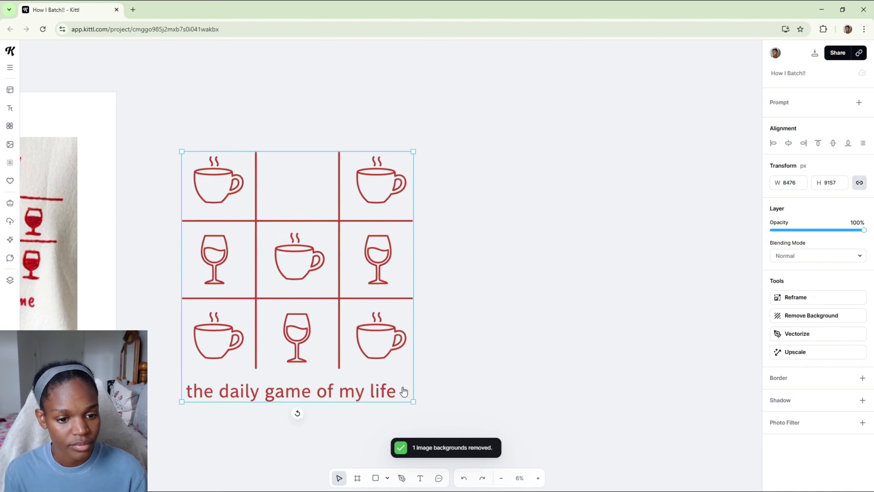
left_click_drag(332, 325, 308, 291)
- Set up Artboard 3 beside Artboard 2 and centre the tic-tac-toe cutout on it at about 7256 × 7839 px
left_click(123, 100)
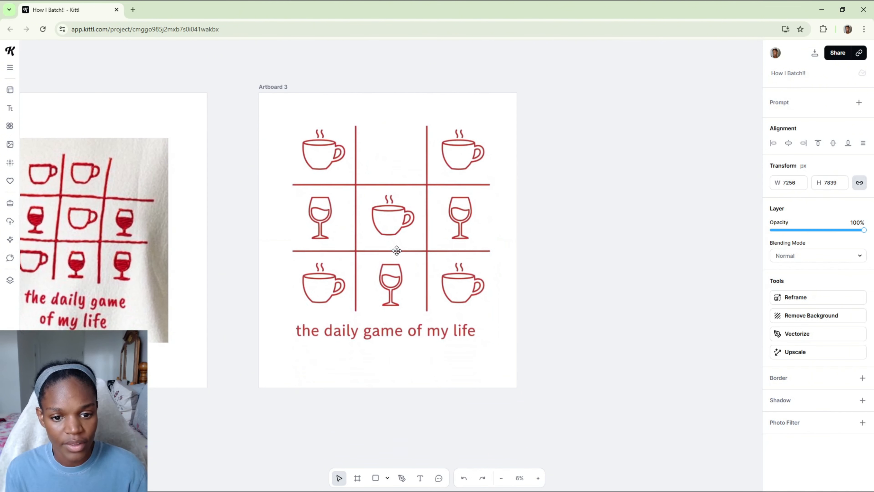
left_click_drag(397, 251, 399, 262)
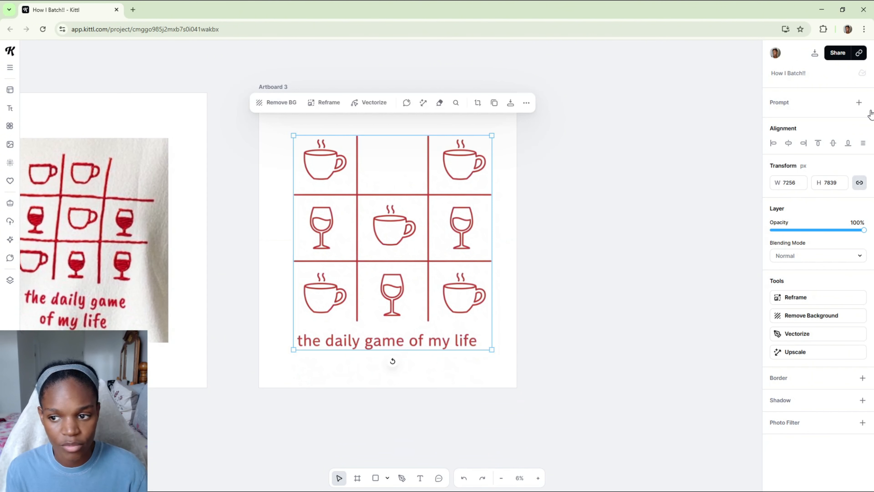
left_click(789, 143)
left_click(833, 144)
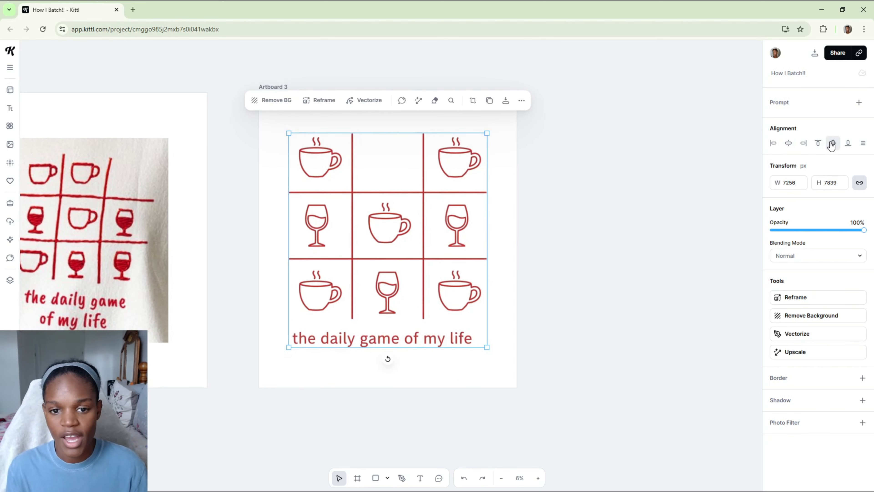
left_click(612, 268)
scroll(625, 318, "right", 3)
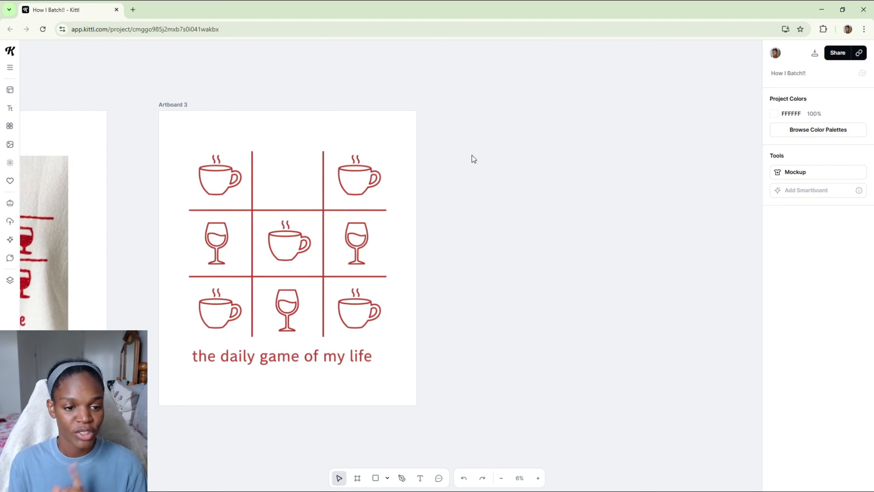
- Add a Smartboard to Artboard 3
left_click(175, 104)
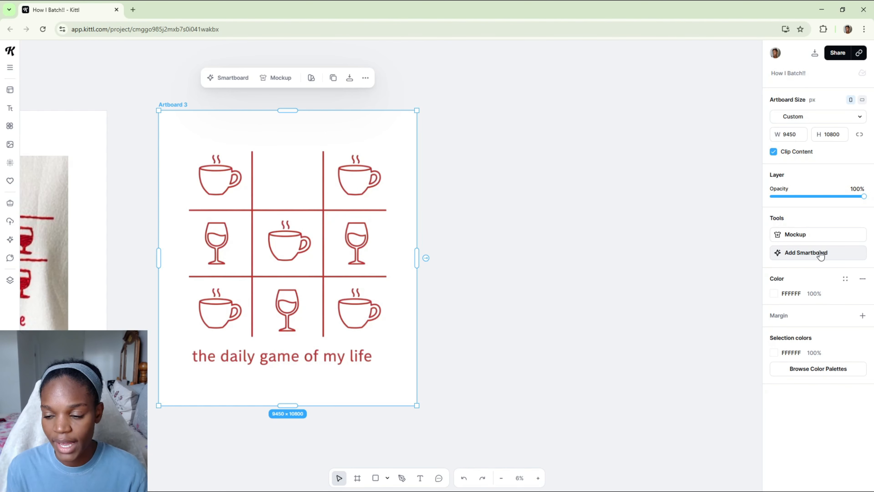
left_click(812, 255)
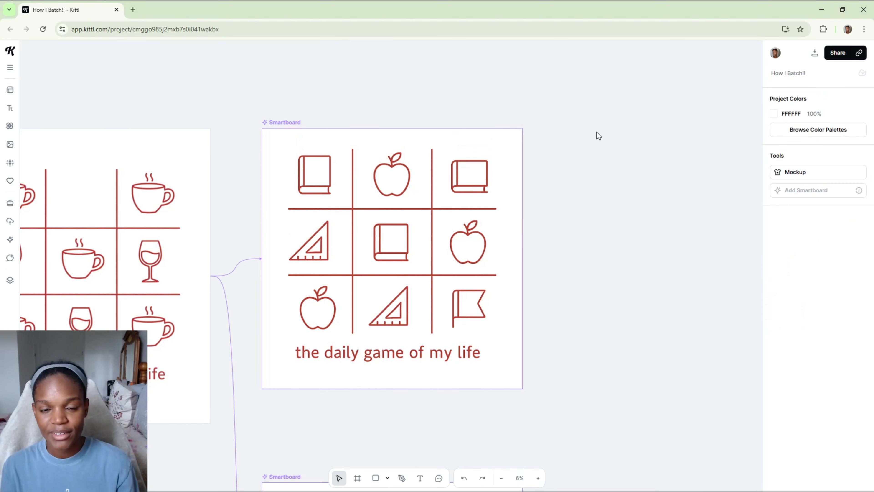
- Compare the models, prompts and generated artwork of the two Smartboards linked to Artboard 3
left_click(293, 121)
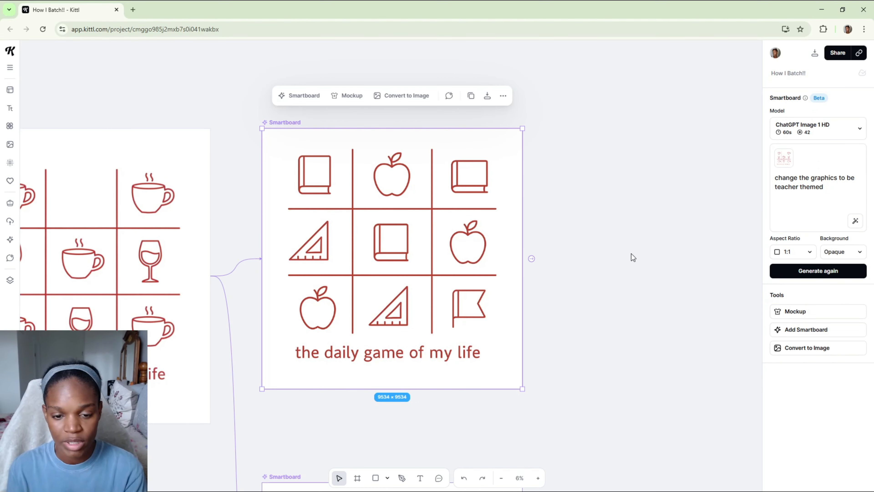
scroll(631, 253, "down", 8)
left_click(408, 282)
scroll(587, 245, "down", 3)
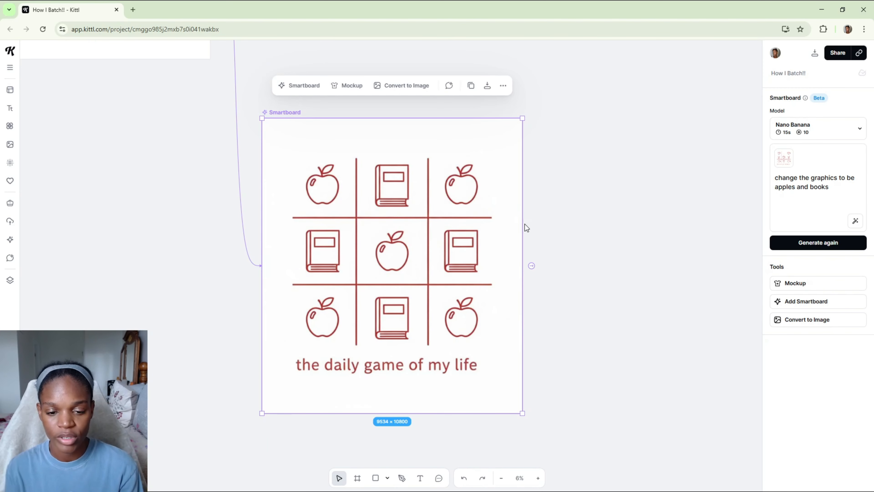
scroll(633, 206, "up", 10)
left_click(403, 183)
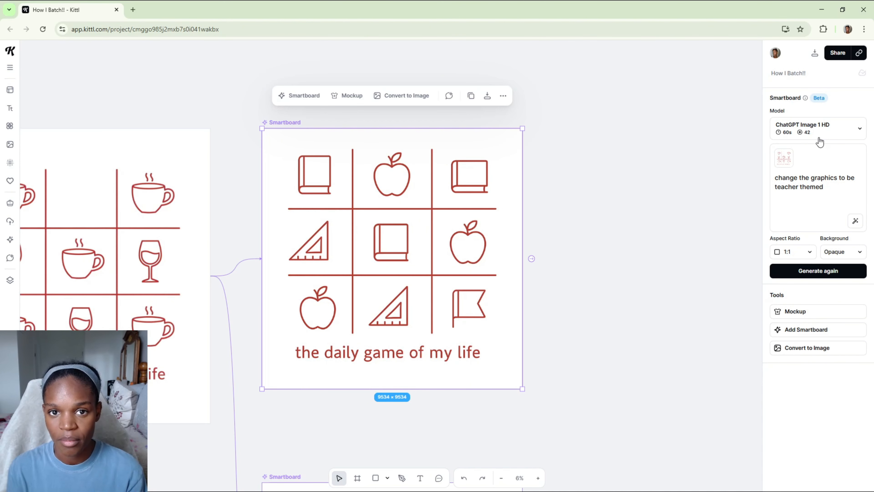
scroll(667, 238, "down", 10)
left_click(437, 223)
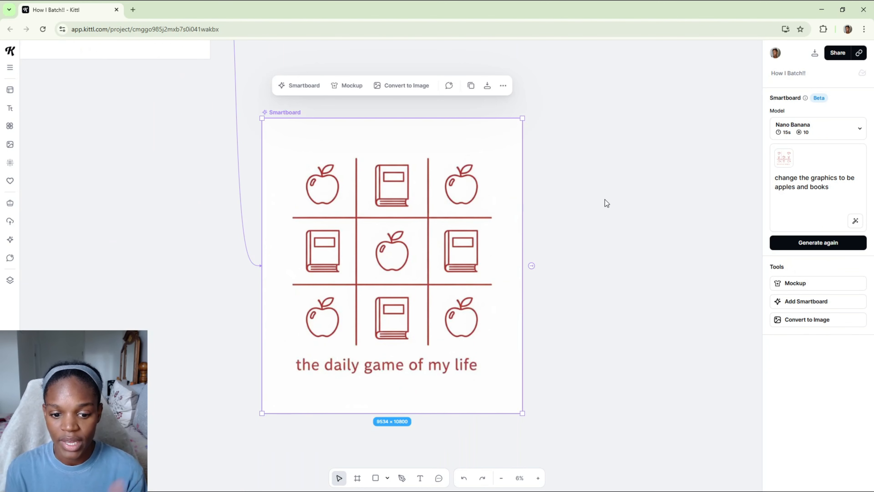
- Convert the teacher-themed Smartboard and the apples-and-books Smartboard to separate images
scroll(607, 203, "up", 10)
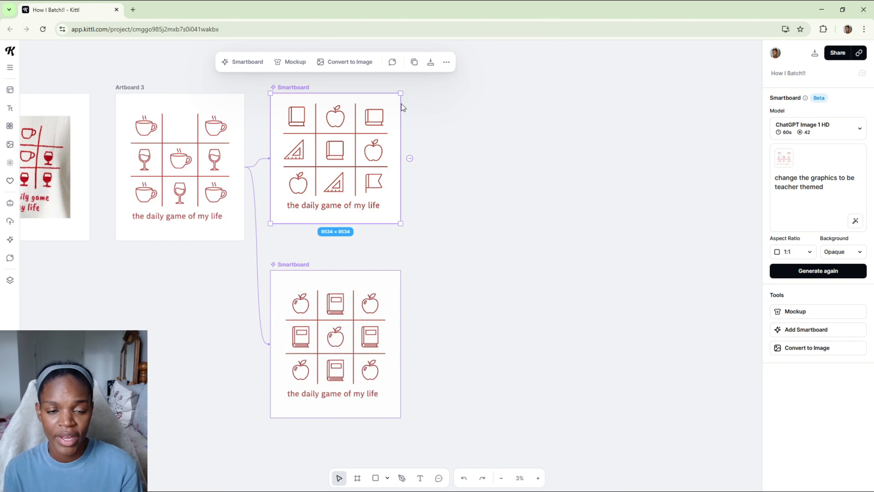
left_click(351, 62)
left_click(308, 275)
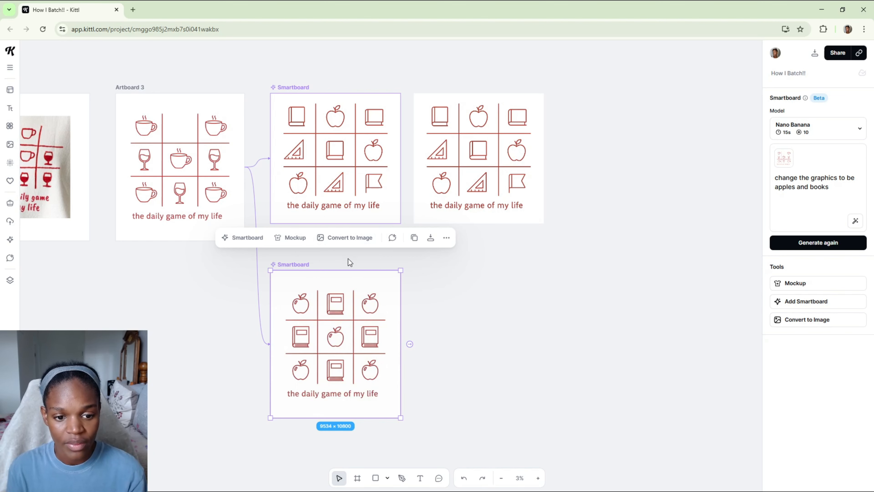
left_click(362, 237)
left_click(564, 327)
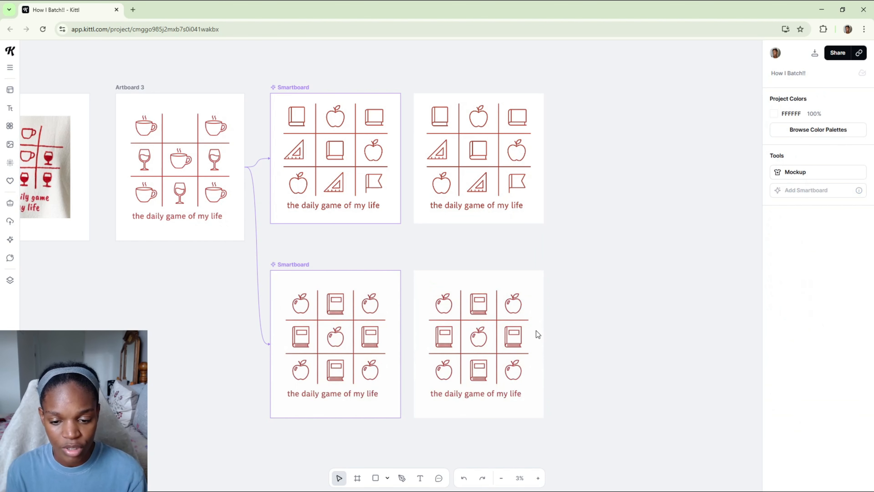
left_click_drag(596, 323, 504, 305)
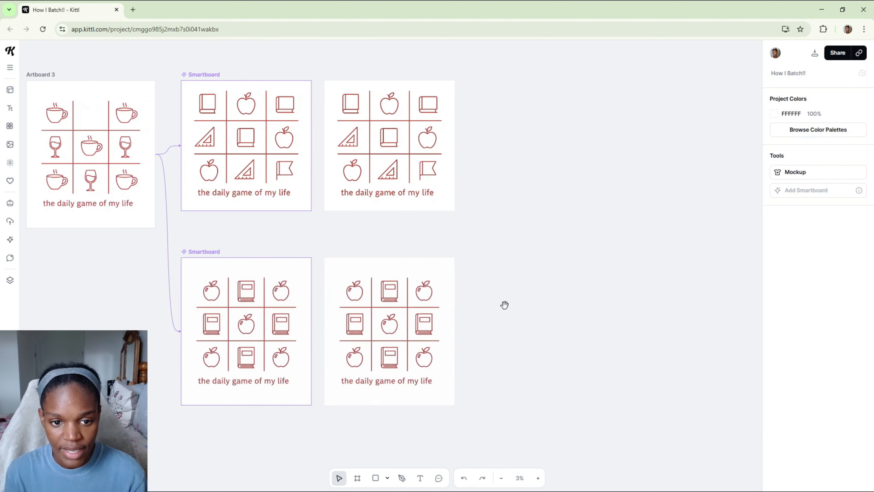
- Vectorize the apples-and-books image beside the lower Smartboard using 1 colour
left_click(377, 336)
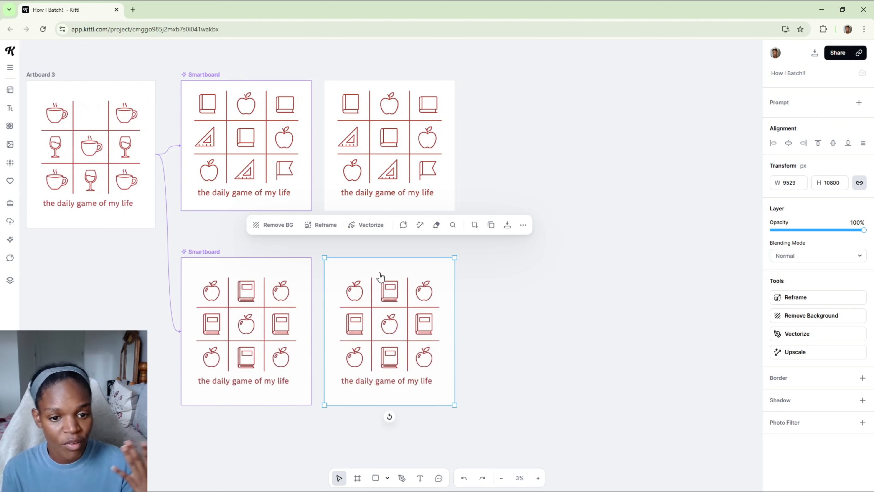
left_click(377, 229)
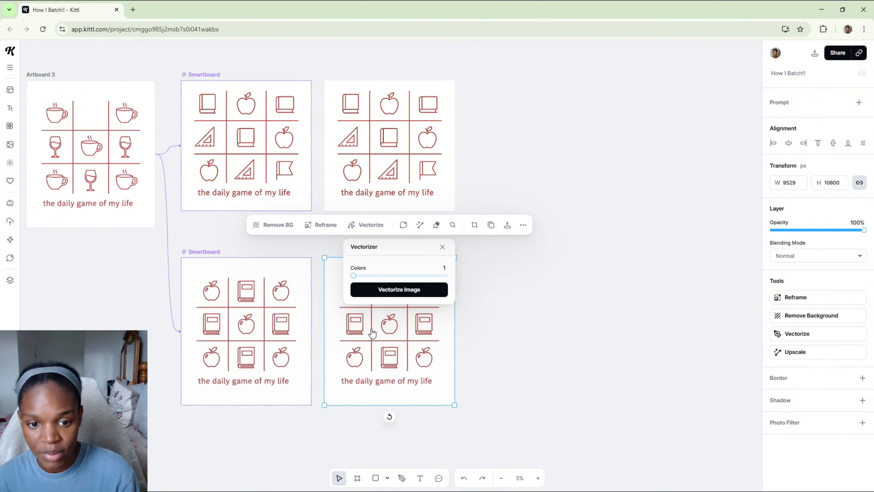
left_click(411, 294)
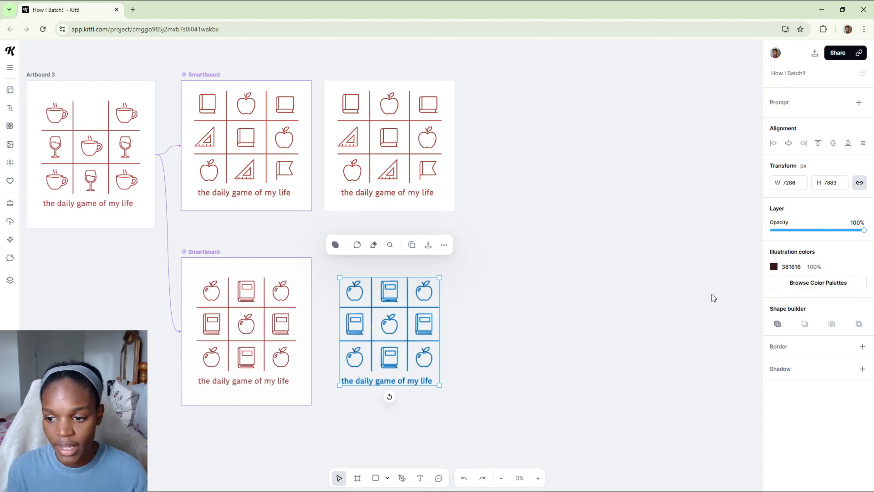
- Recolour the vectorized apples-and-books design to the purple 8149C9
left_click(773, 269)
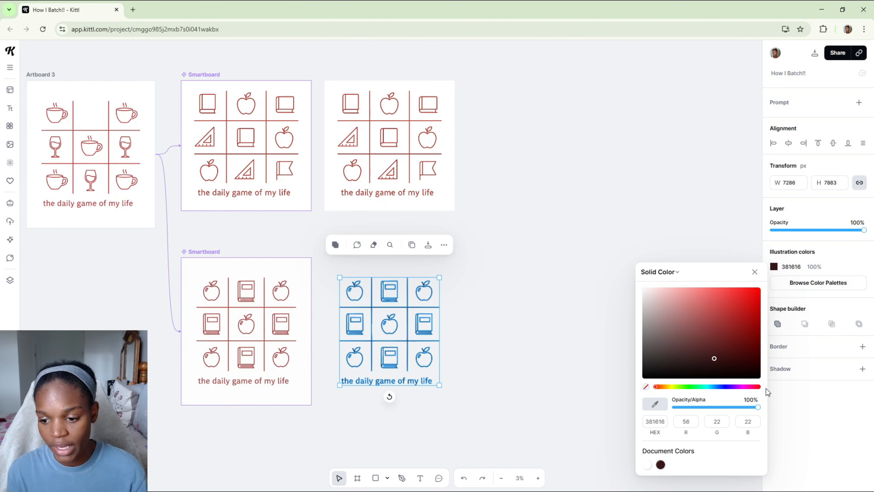
left_click_drag(752, 392, 724, 391)
left_click(732, 387)
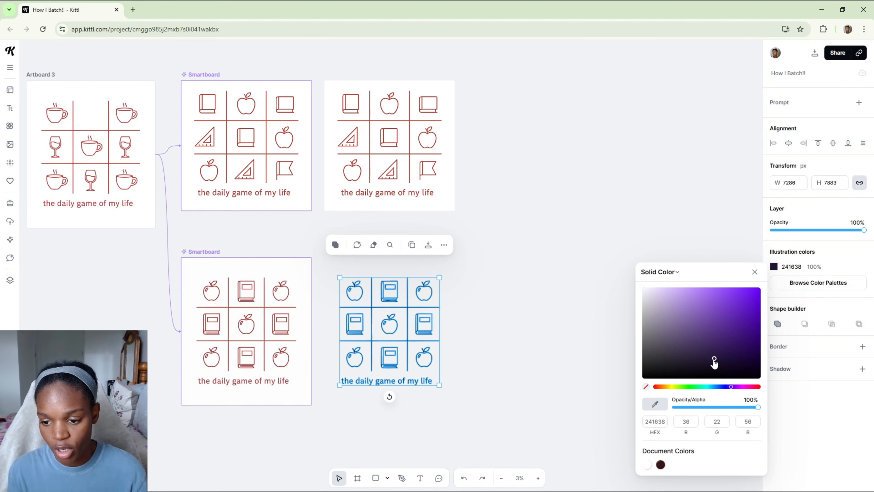
left_click(719, 309)
left_click(718, 308)
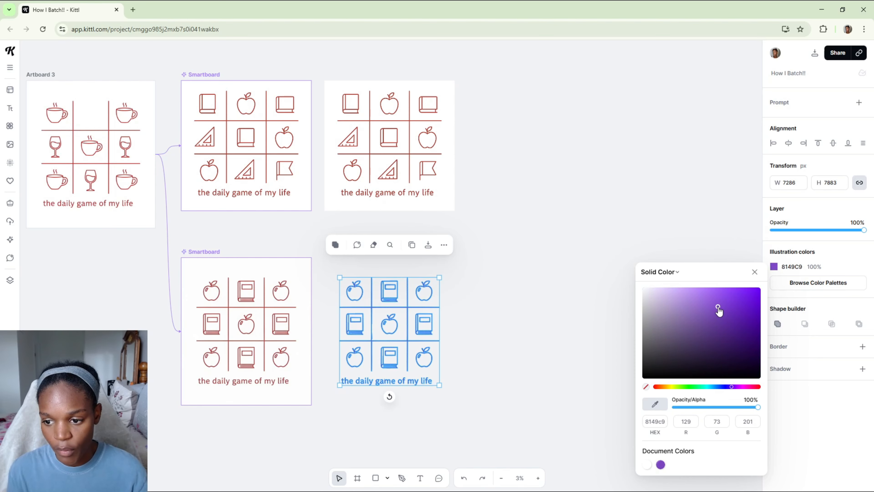
left_click(524, 292)
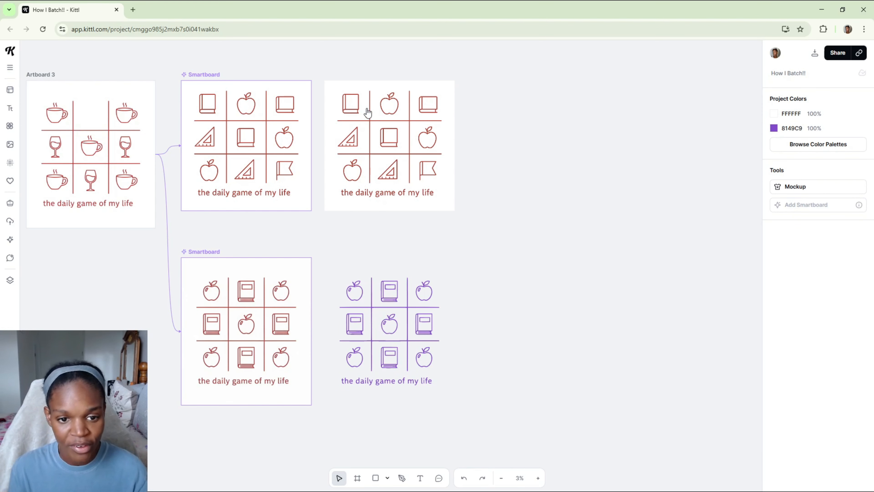
- Remove the background from the teacher-themed image beside the upper Smartboard
left_click(374, 119)
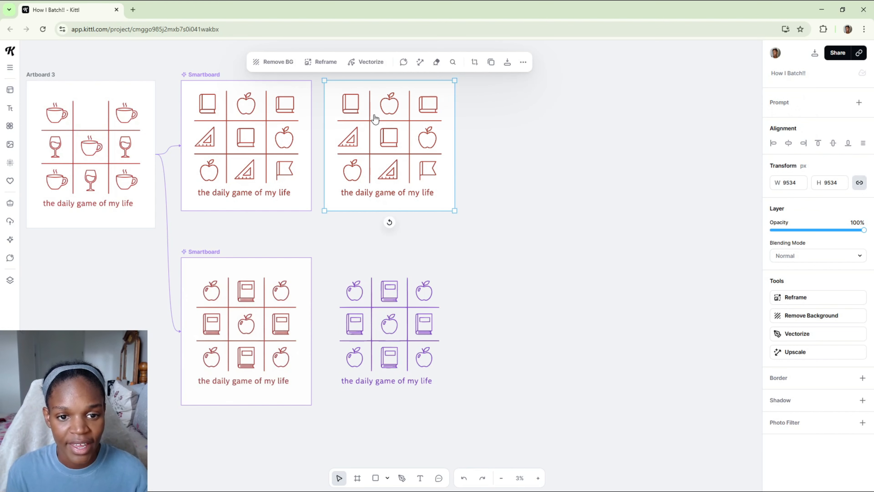
left_click(280, 63)
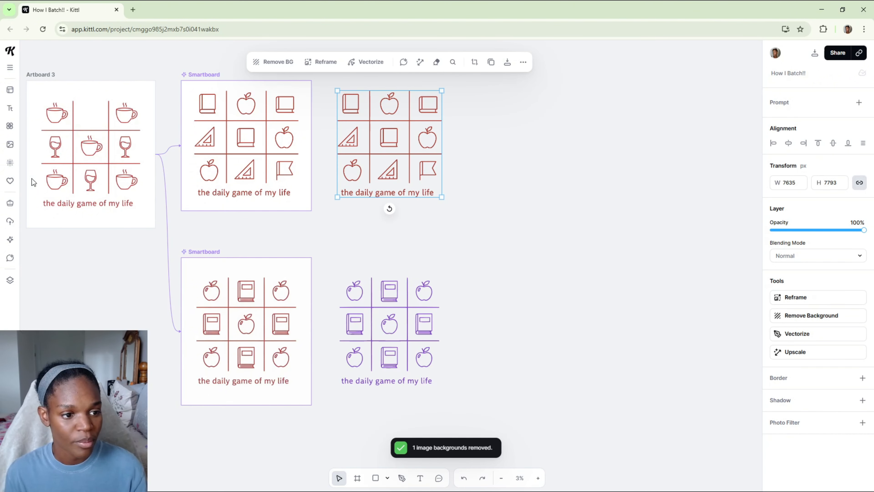
- Erase the flag, the top-middle apple and the caption from the teacher-themed cutout with the size 25 eraser
left_click_drag(108, 283, 282, 303)
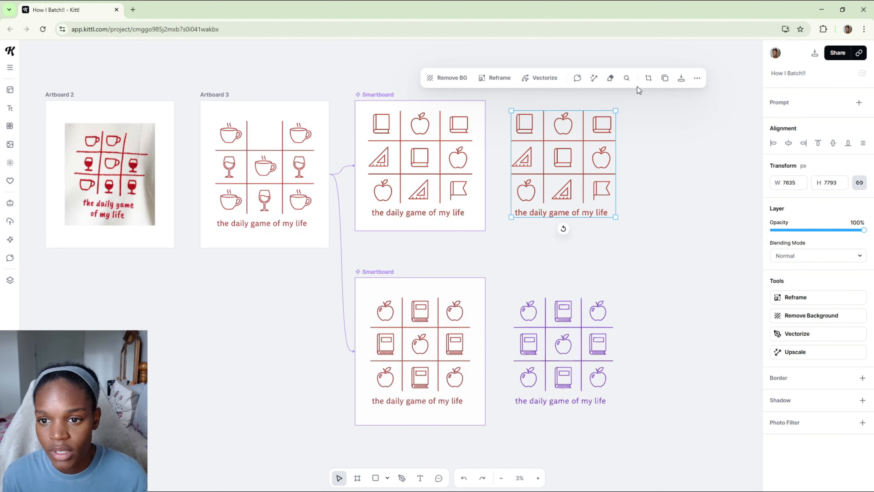
left_click(610, 77)
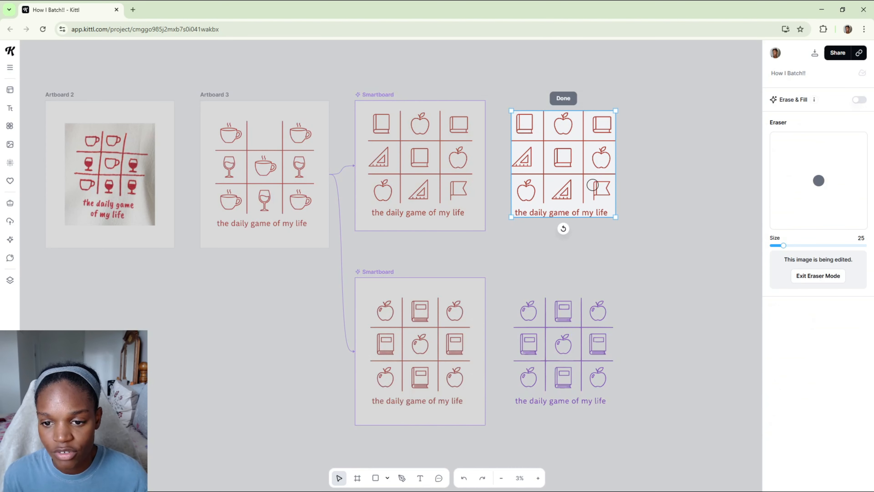
mouse_move(593, 185)
left_mouse_down()
mouse_move(607, 187)
mouse_move(594, 196)
mouse_move(607, 193)
left_mouse_up()
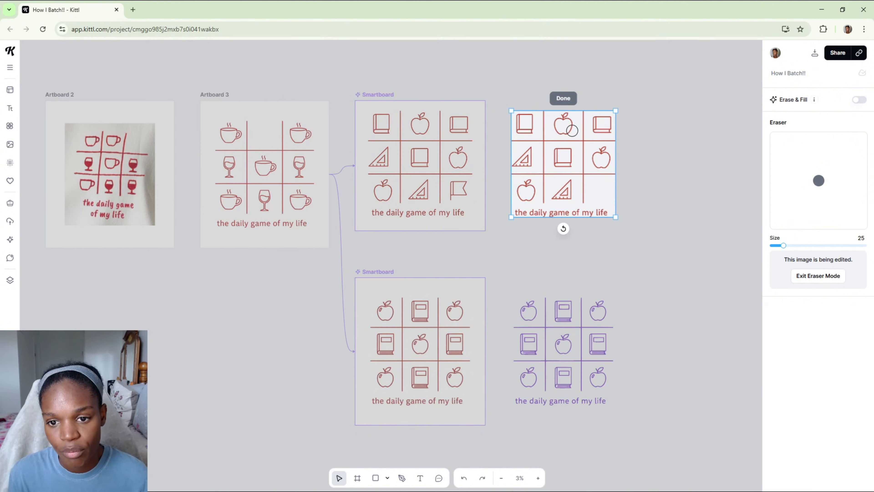
mouse_move(572, 126)
left_mouse_down()
mouse_move(565, 132)
mouse_move(558, 120)
mouse_move(570, 123)
left_mouse_up()
mouse_move(607, 209)
left_mouse_down()
mouse_move(517, 211)
mouse_move(602, 213)
left_mouse_up()
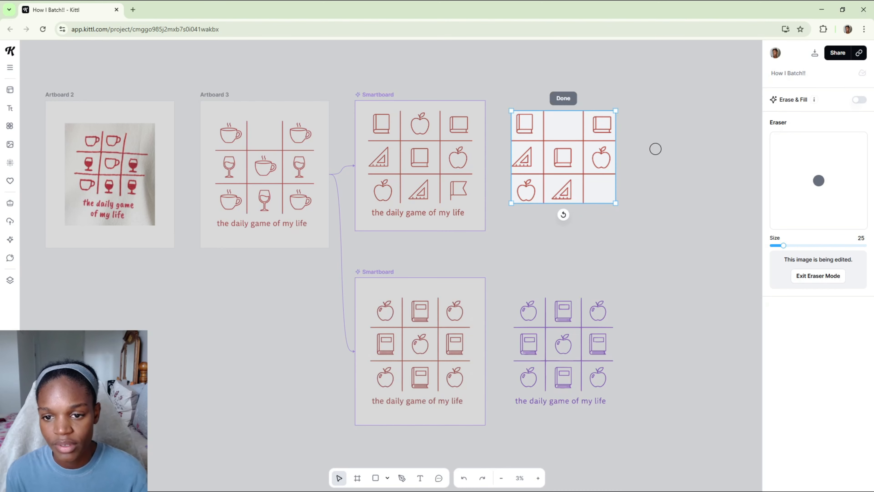
left_click(563, 101)
- Put the erased teacher-themed grid on a new artboard beside the upper Smartboard
scroll(625, 211, "right", 4)
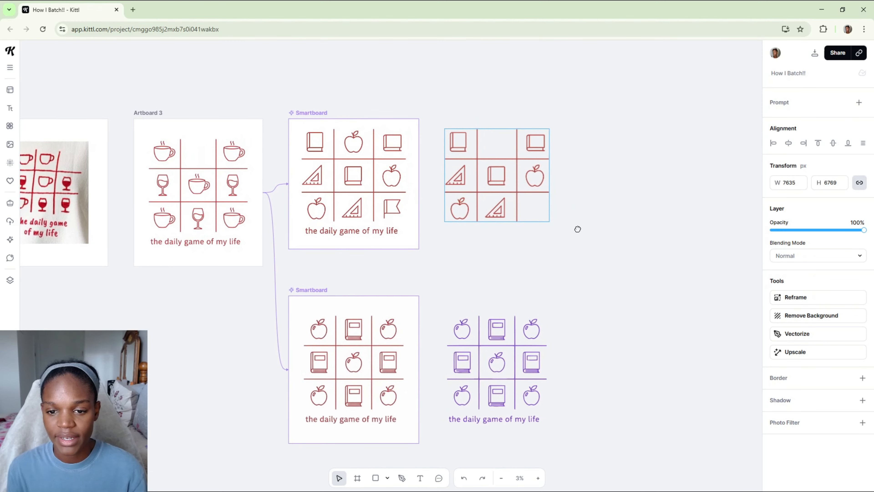
scroll(578, 228, "up", 5)
left_click(440, 309)
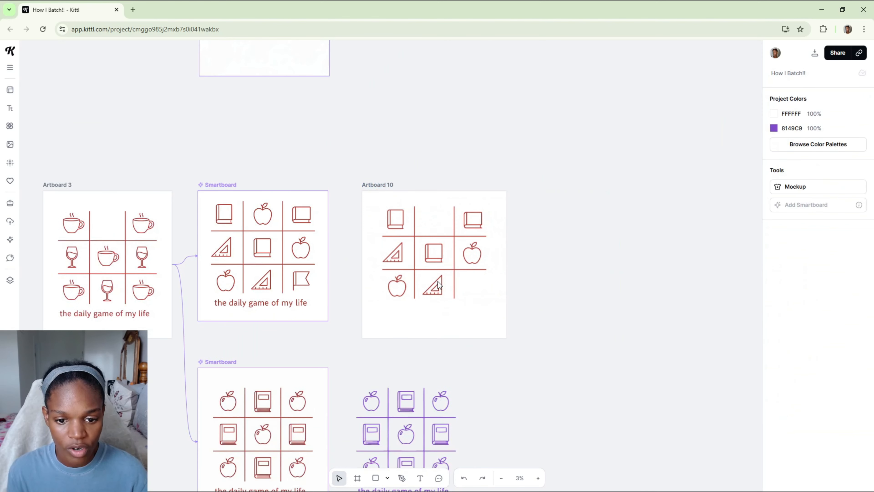
- Add a size 600 headline about 10117 px wide to Artboard 10 and centre it below the grid
left_click(10, 108)
left_click(34, 94)
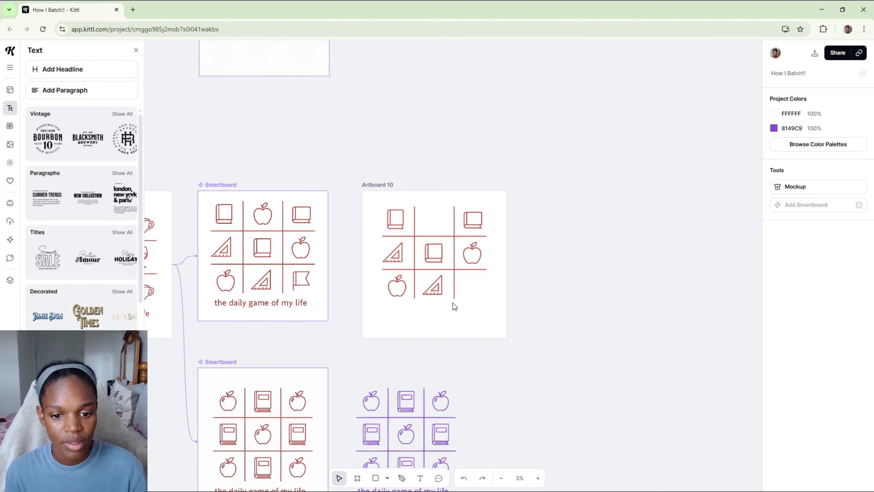
left_click(389, 263)
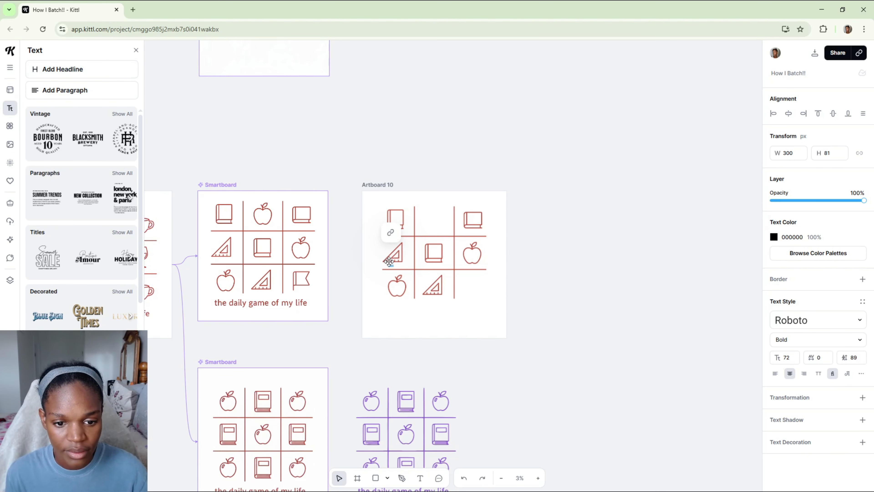
left_click(792, 357)
type("600")
key("Return")
left_click_drag(394, 305, 527, 307)
left_click_drag(473, 270, 448, 323)
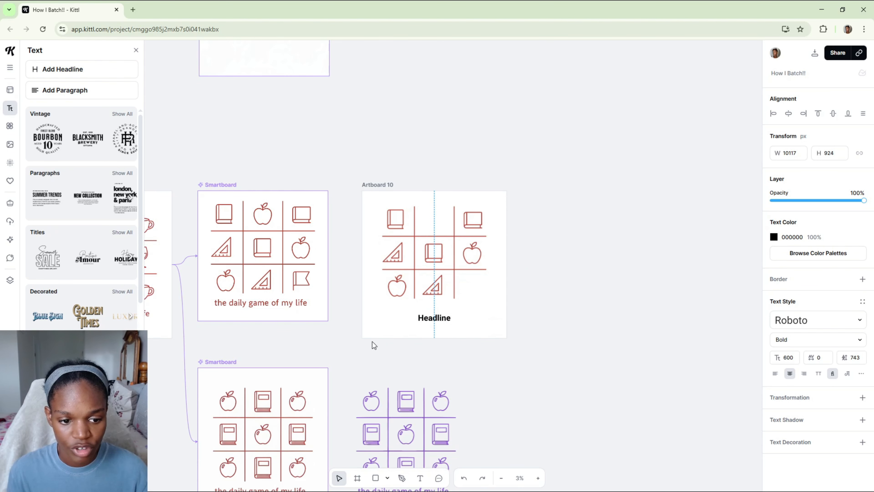
- Change the headline on Artboard 10 to "lesson plans: the game of my life"
left_click_drag(303, 347, 443, 327)
double_click(588, 305)
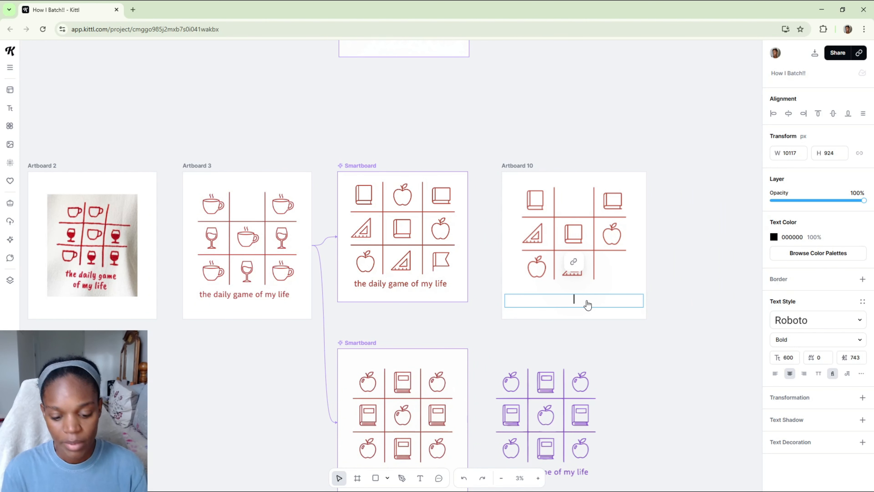
type("lesson plans")
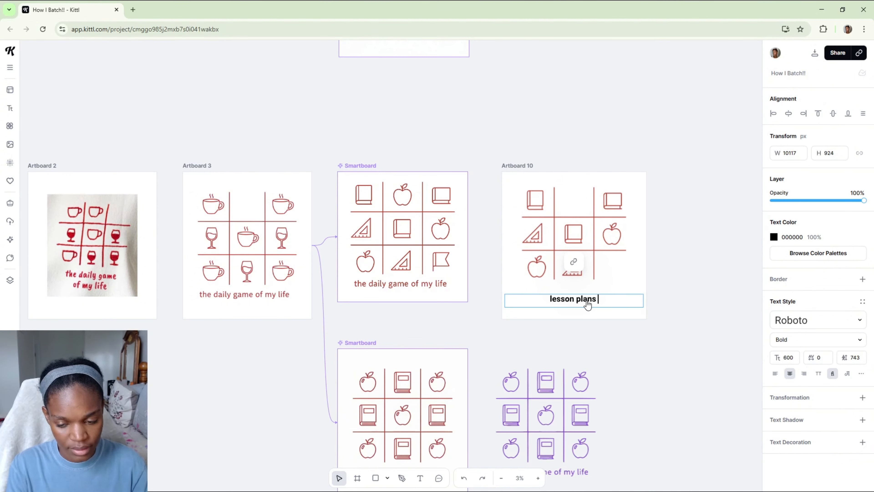
key("BackSpace")
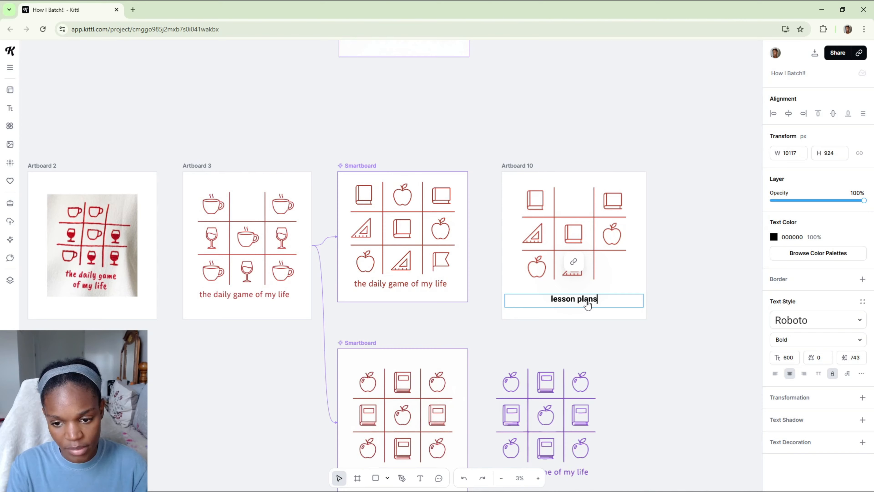
type(": the ")
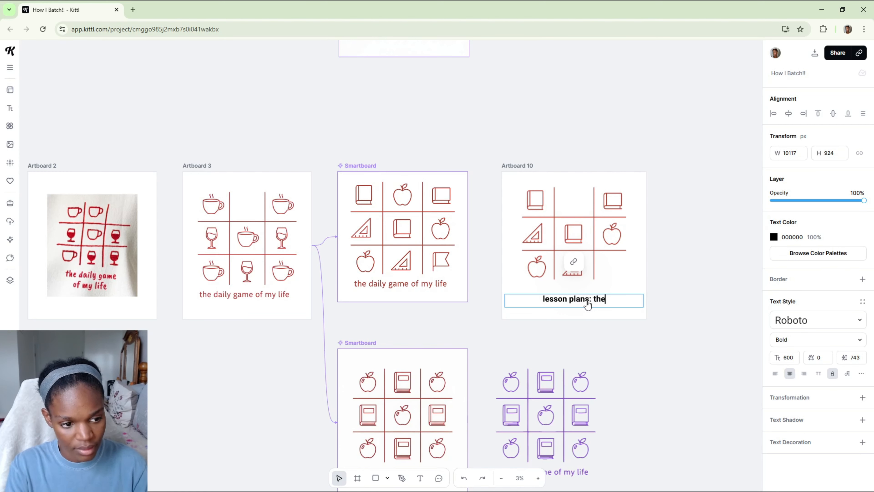
type("dame of")
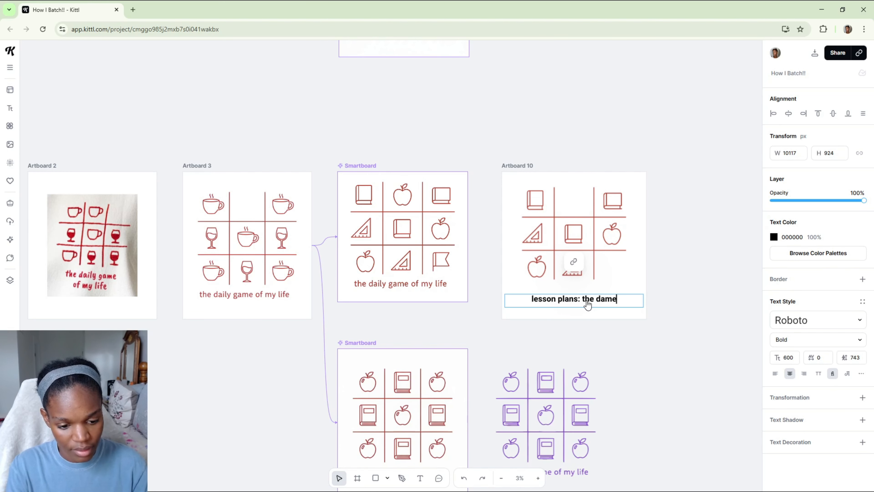
key("BackSpace")
key("BackSpace")
key("BackSpace")
key("BackSpace")
key("BackSpace")
key("BackSpace")
key("BackSpace")
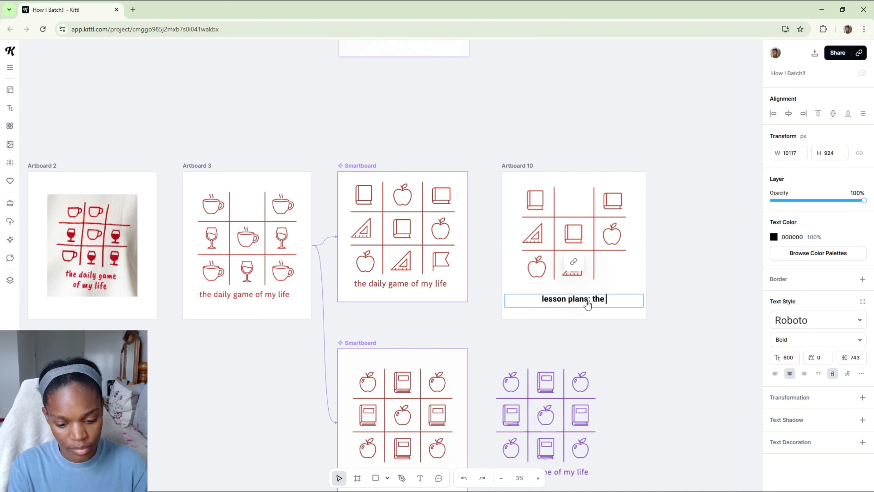
type("game of ")
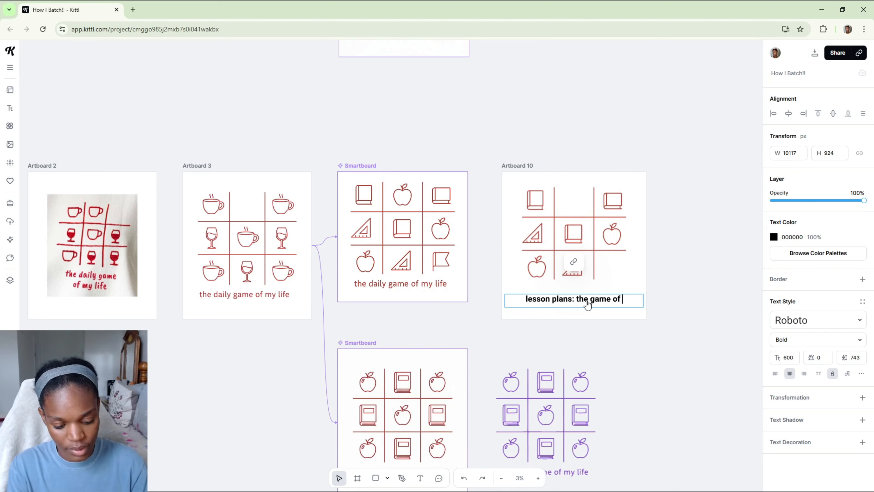
type("my life")
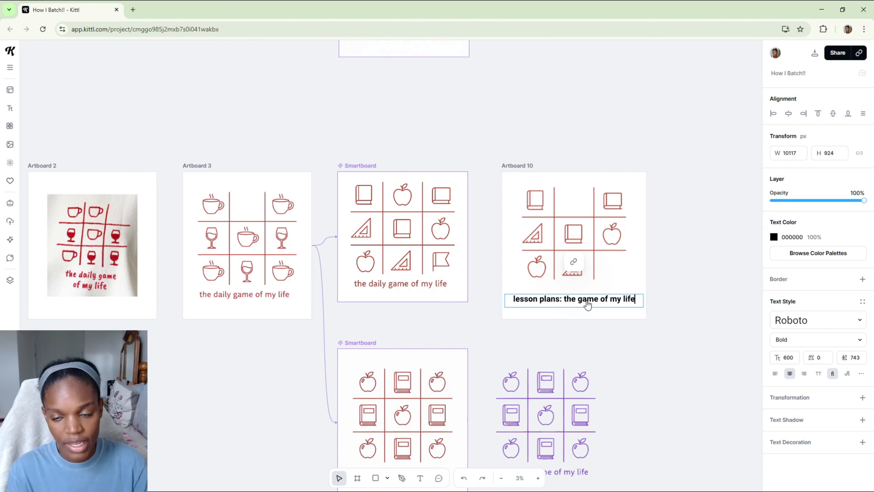
- Set the text colour of the lesson plans caption to the navy blue 1F3262
scroll(643, 300, "up", 10)
scroll(643, 299, "down", 10)
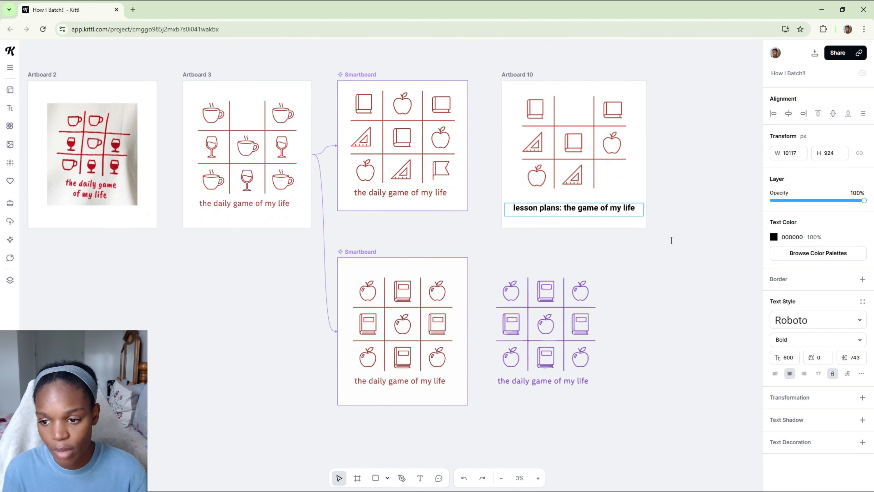
left_click(774, 239)
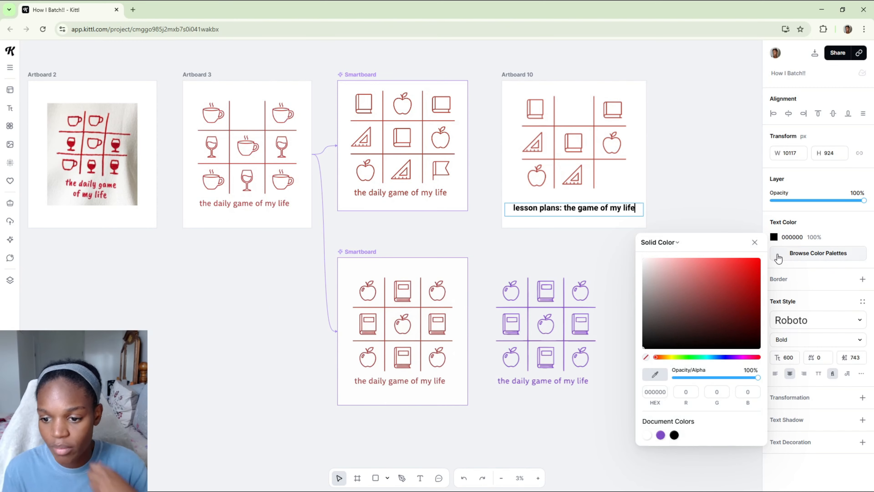
left_click_drag(730, 320, 725, 315)
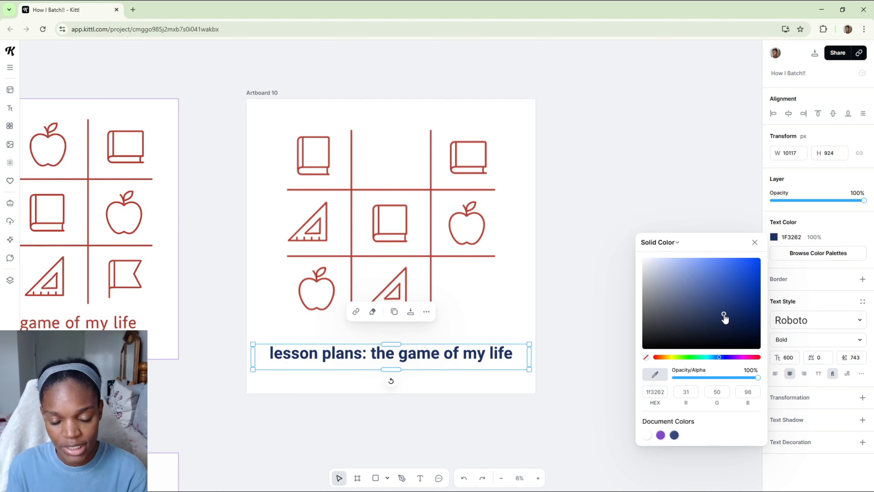
left_click(375, 184)
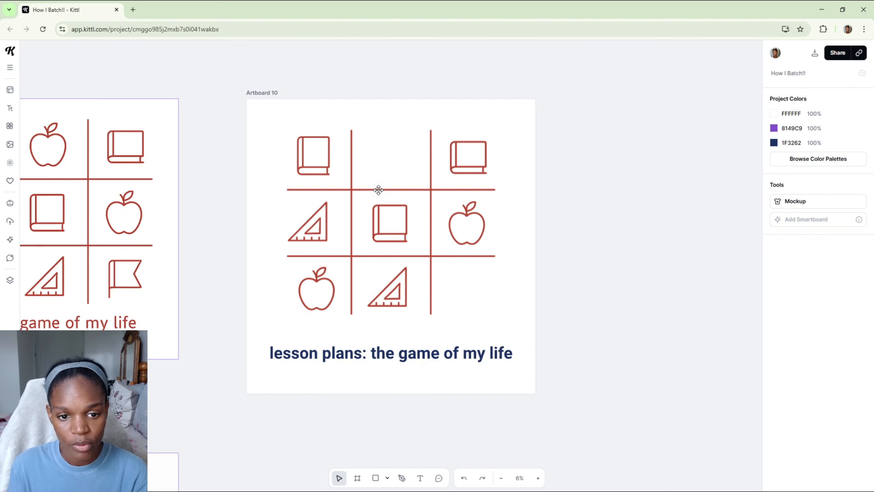
- Vectorize the teacher-themed grid on Artboard 10 using 1 colour
left_click(379, 189)
left_click(368, 98)
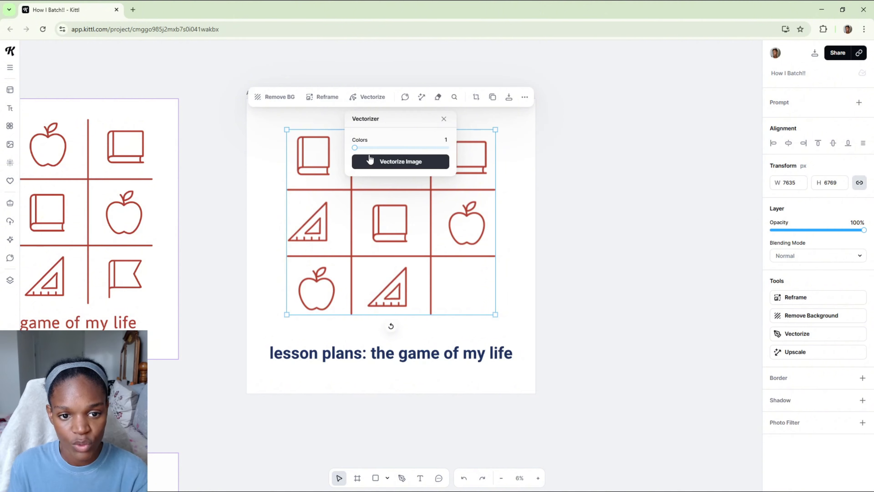
left_click(376, 161)
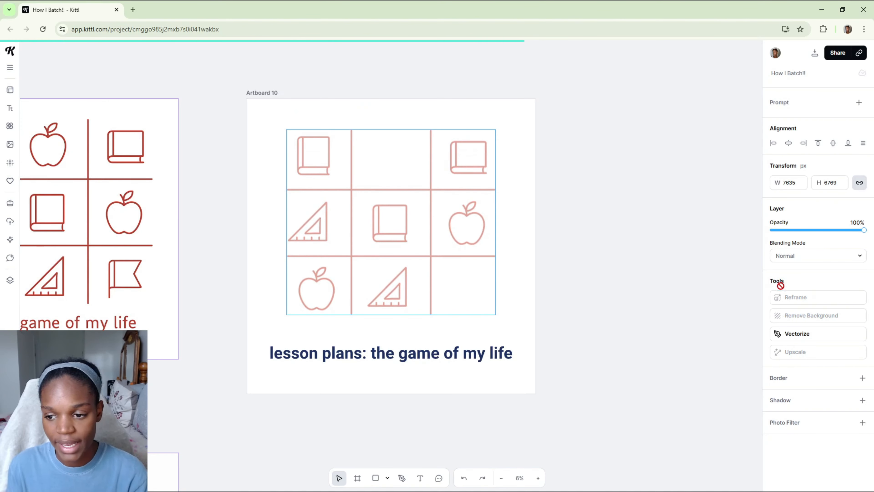
- Recolour the vectorized grid on Artboard 10 with the document colour 1F3262 to match the caption
left_click(453, 355)
left_click(774, 266)
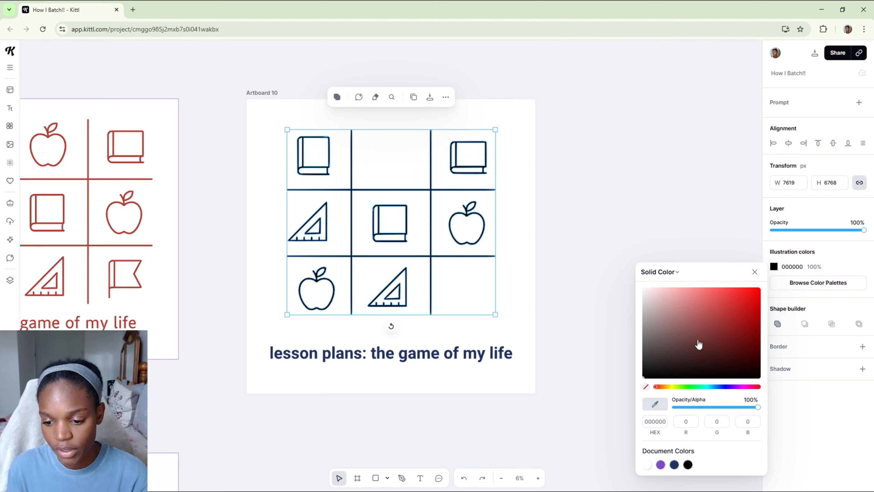
left_click(674, 465)
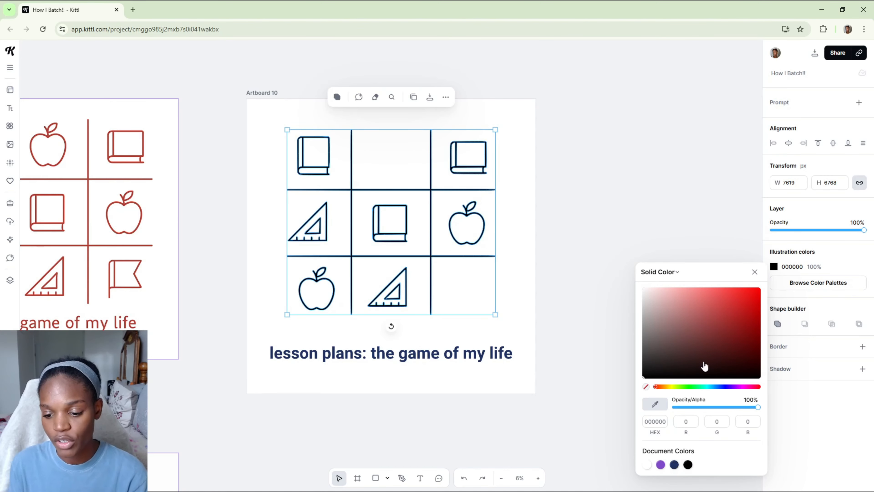
left_click(675, 465)
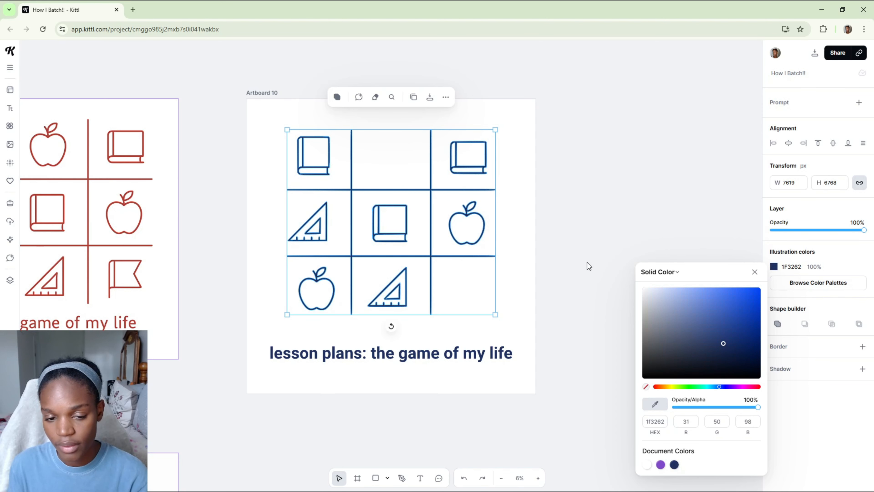
- Move the lesson plans caption on Artboard 10 up, closer to the grid
left_click(529, 120)
left_click_drag(411, 360, 411, 345)
left_click(774, 236)
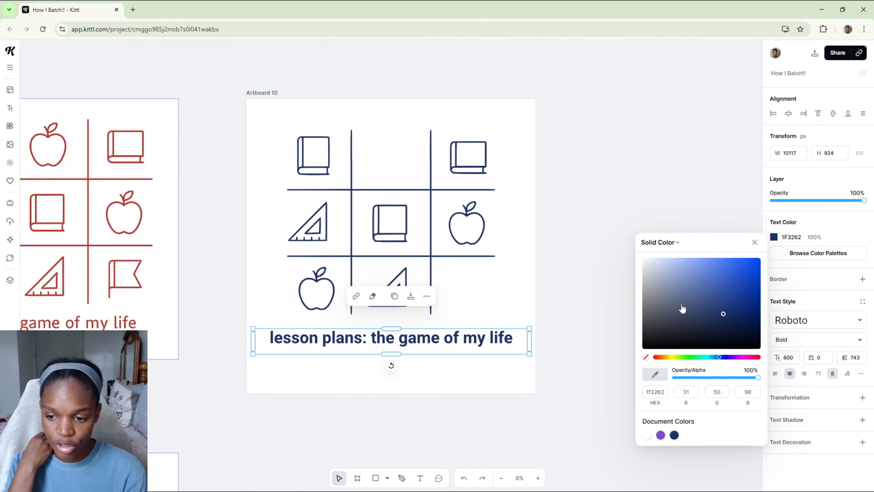
- Try the Alata, Accelerator and Acme typefaces on the lesson plans caption
left_click(814, 324)
left_click(814, 324)
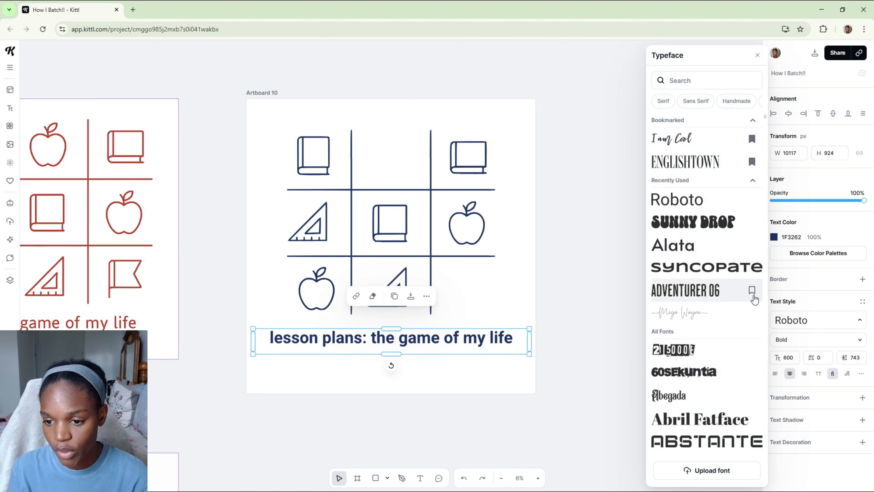
left_click(709, 241)
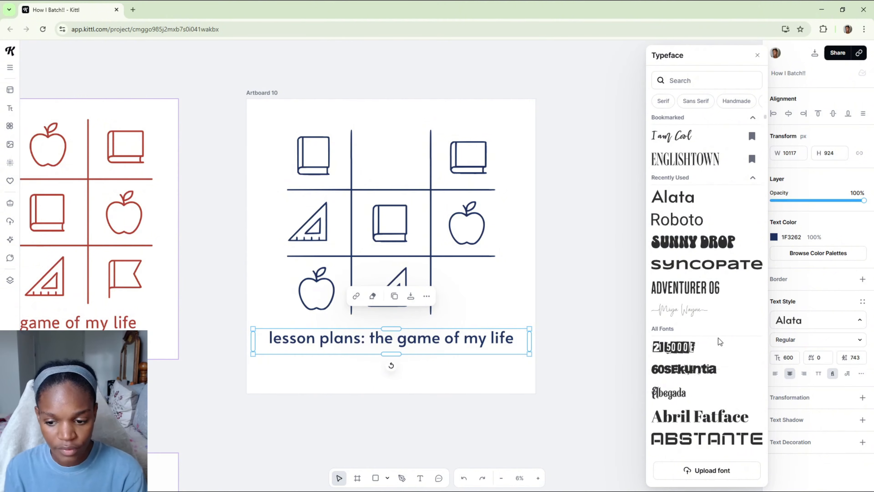
scroll(720, 335, "down", 4)
scroll(709, 334, "down", 5)
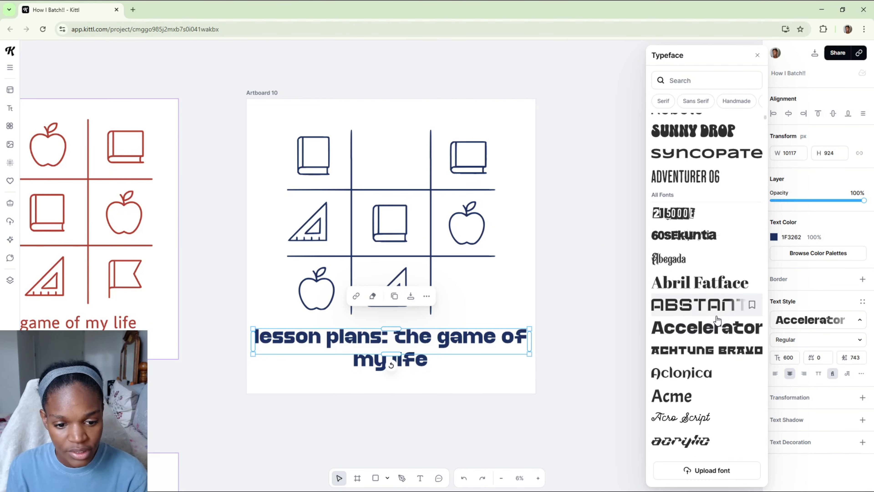
left_click(697, 212)
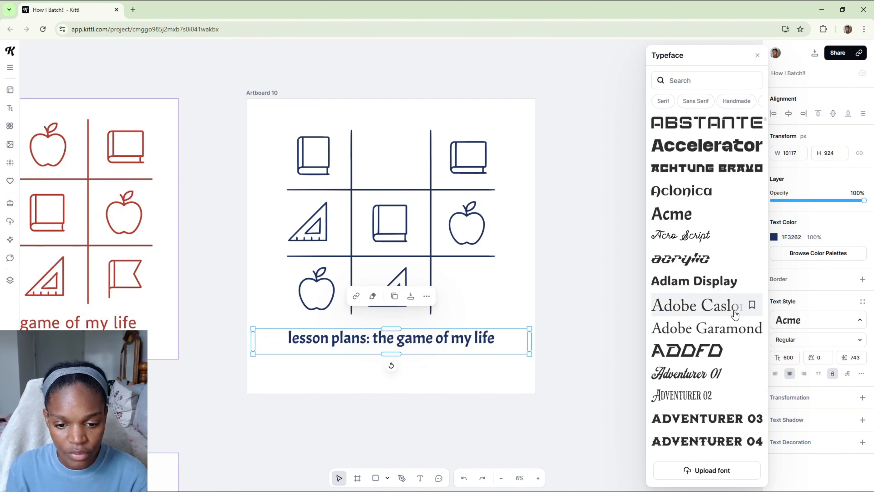
- Set the lesson plans caption in the Adventurer 06 typeface and enlarge it to font size 955, centred below the grid
scroll(717, 329, "down", 5)
scroll(734, 334, "down", 1)
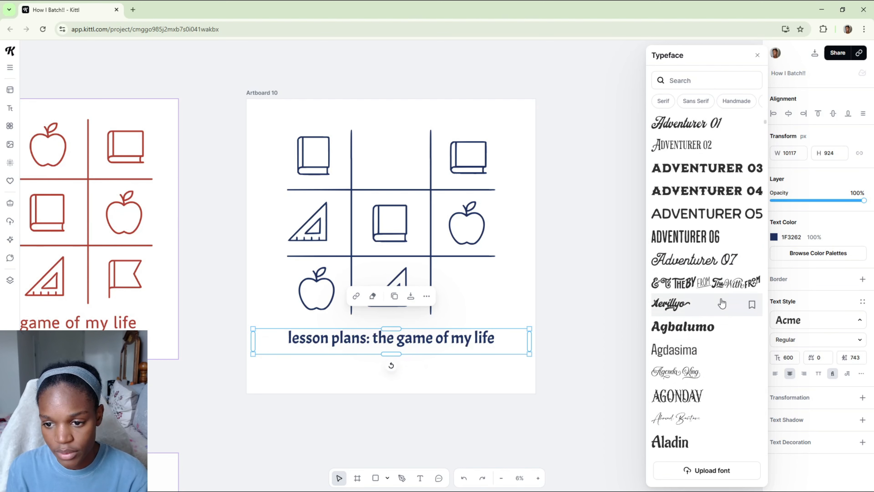
left_click_drag(476, 341, 537, 381)
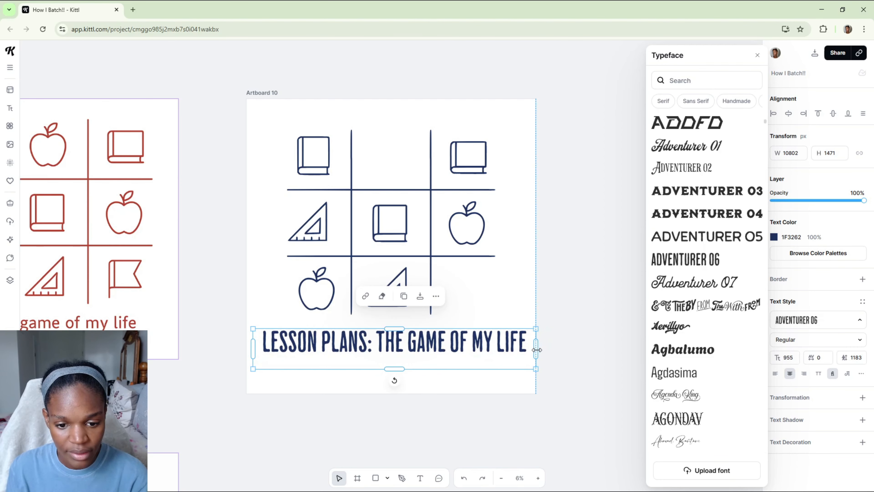
left_click(574, 358)
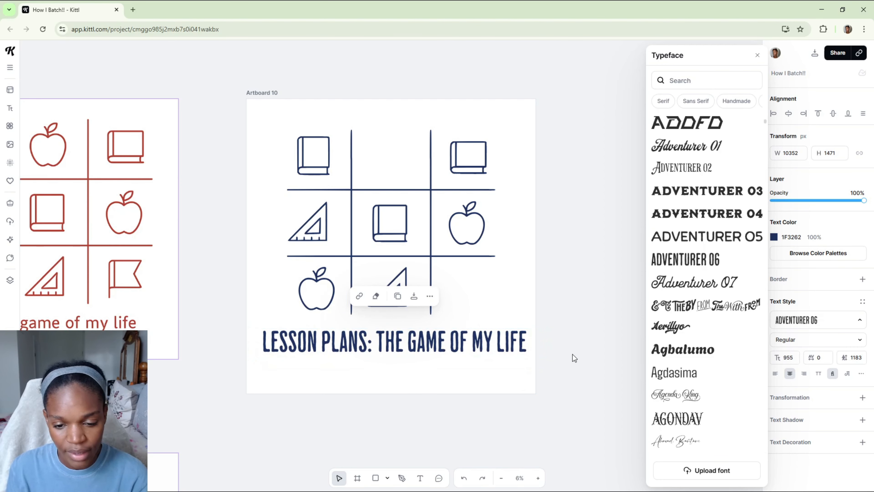
mouse_move(465, 349)
left_mouse_down()
mouse_move(466, 338)
mouse_move(465, 348)
left_mouse_up()
left_click(556, 353)
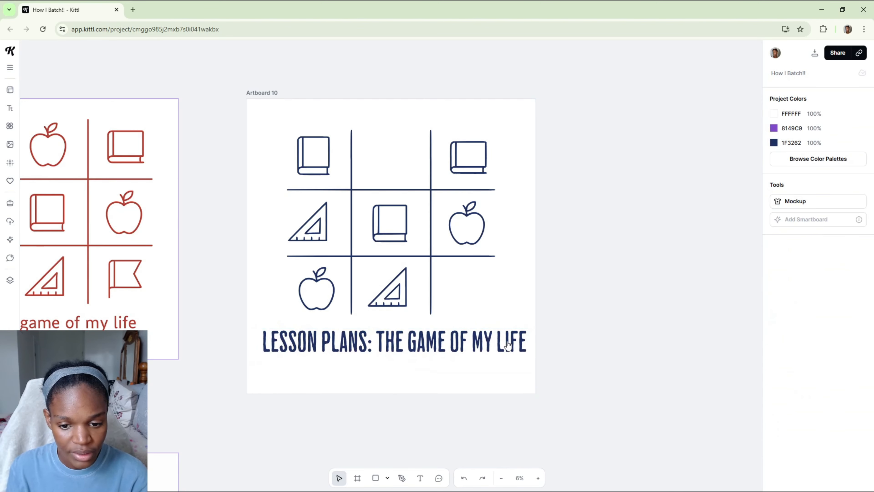
- Shrink the lesson plans caption to slightly wider than the grid, and shift the grid slightly up on Artboard 10
left_click(513, 345)
left_click_drag(535, 368, 479, 340)
left_click(482, 260)
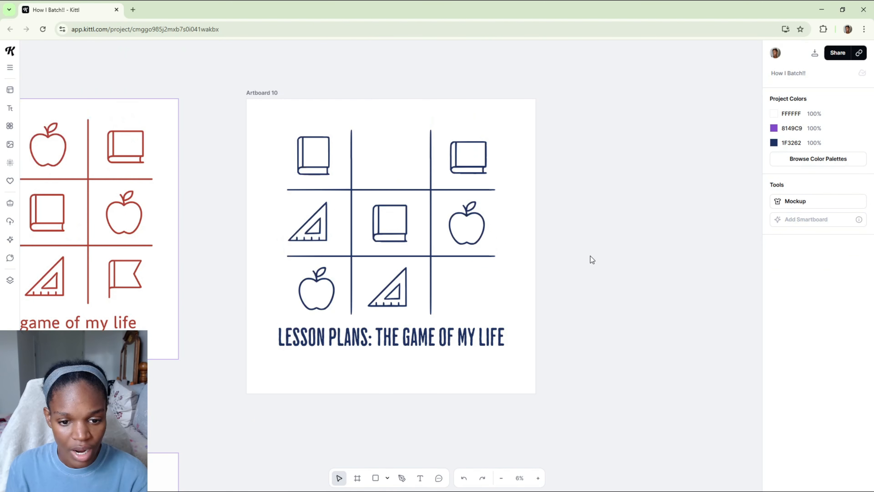
left_click_drag(433, 247, 432, 242)
left_click(617, 294)
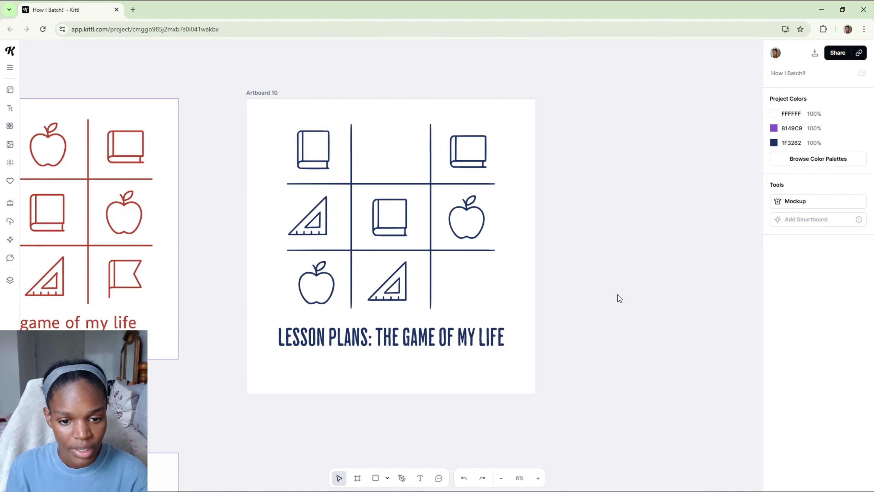
- Create a Smartboard from Artboard 10 with the prompt "change this design to be nursing themed"
scroll(619, 294, "down", 2)
scroll(618, 295, "up", 2)
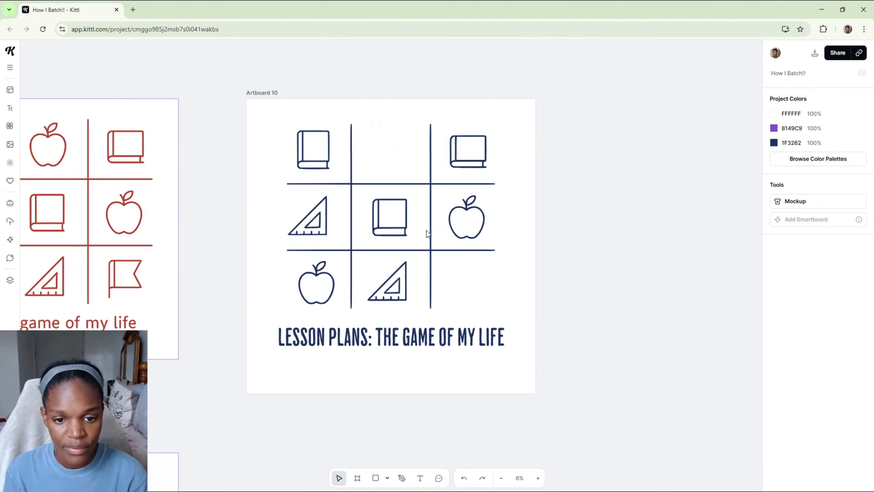
left_click(415, 251)
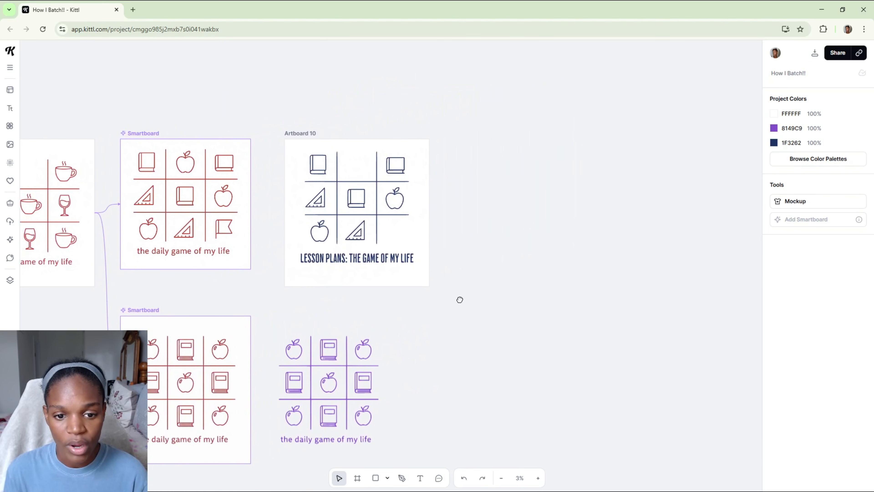
left_click_drag(461, 299, 451, 286)
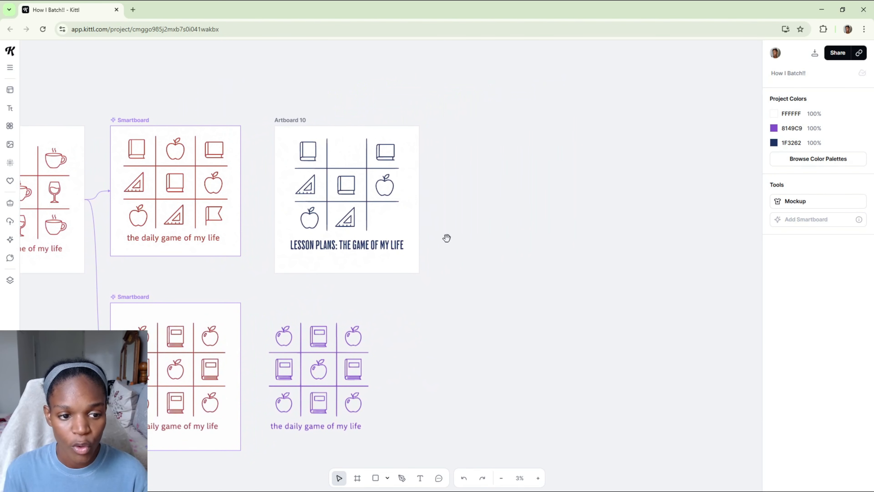
left_click(304, 121)
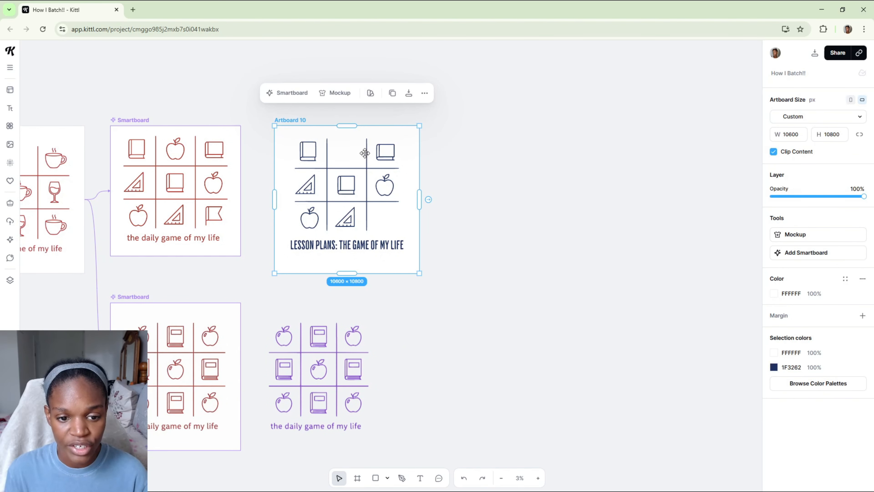
left_click(302, 97)
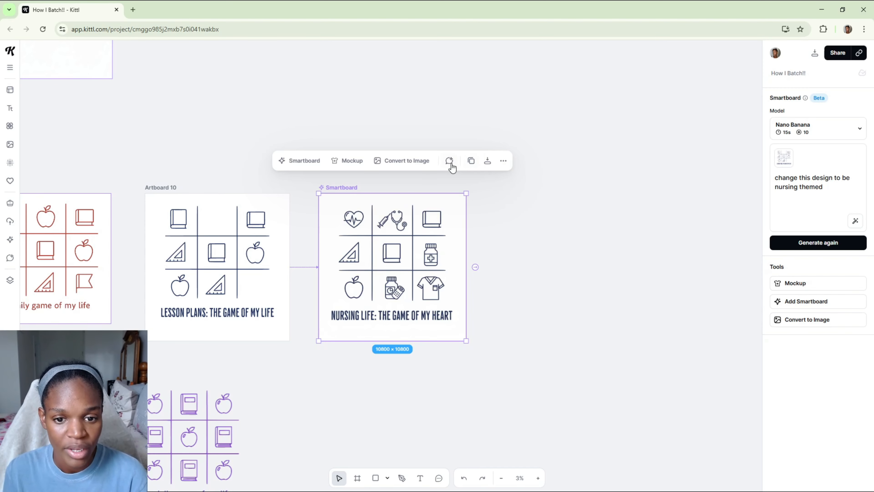
- Convert the nursing-themed Smartboard to an image and remove the image's background
left_click(406, 161)
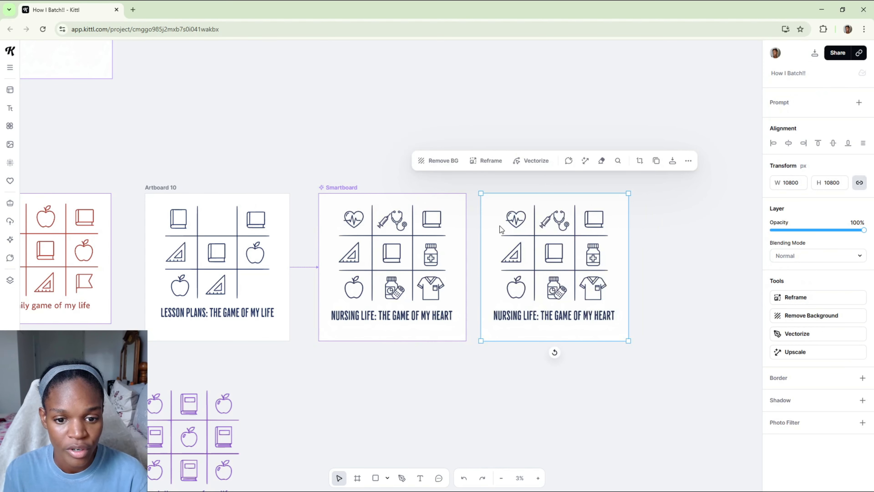
left_click(443, 161)
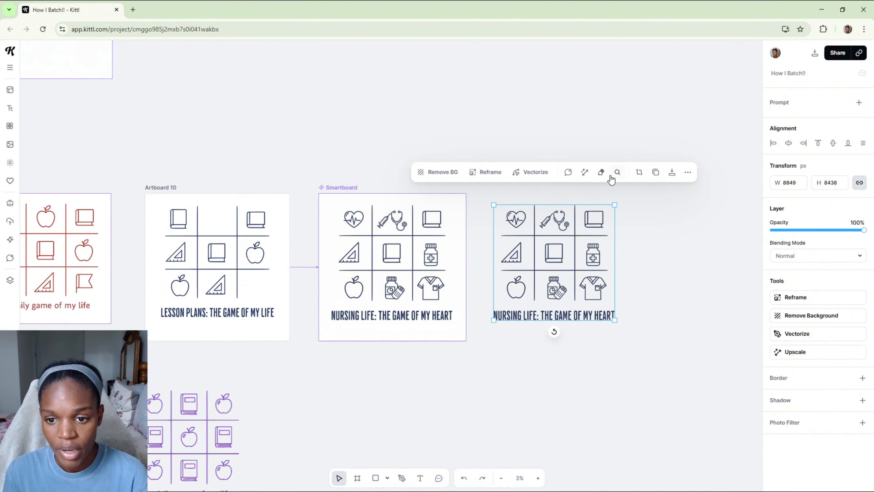
- Erase the two books, the set square and the apple from the nursing-themed image
left_click(602, 172)
mouse_move(604, 215)
left_mouse_down()
mouse_move(588, 221)
mouse_move(601, 226)
left_mouse_up()
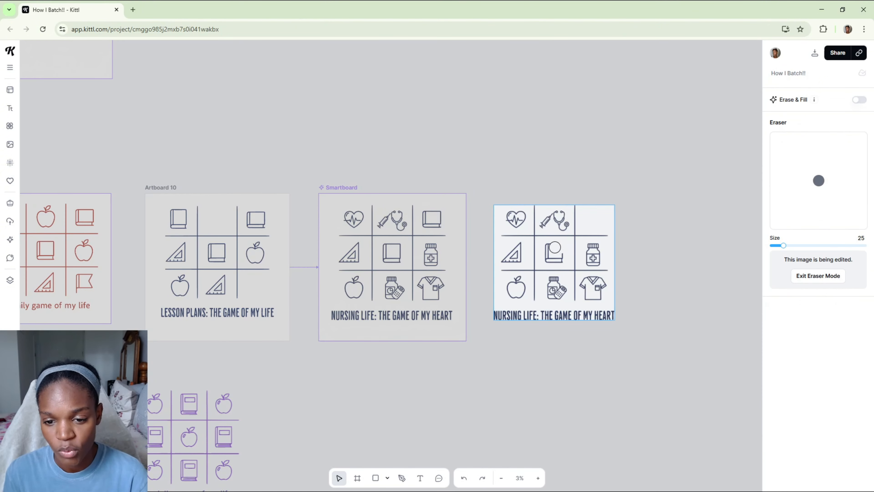
mouse_move(555, 247)
left_mouse_down()
mouse_move(561, 256)
mouse_move(543, 256)
mouse_move(560, 257)
left_mouse_up()
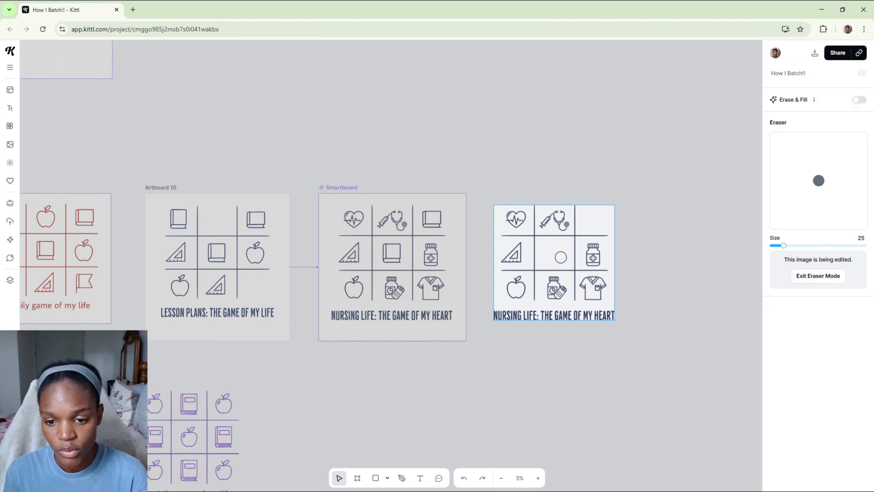
mouse_move(507, 253)
left_mouse_down()
mouse_move(519, 256)
mouse_move(509, 292)
left_mouse_up()
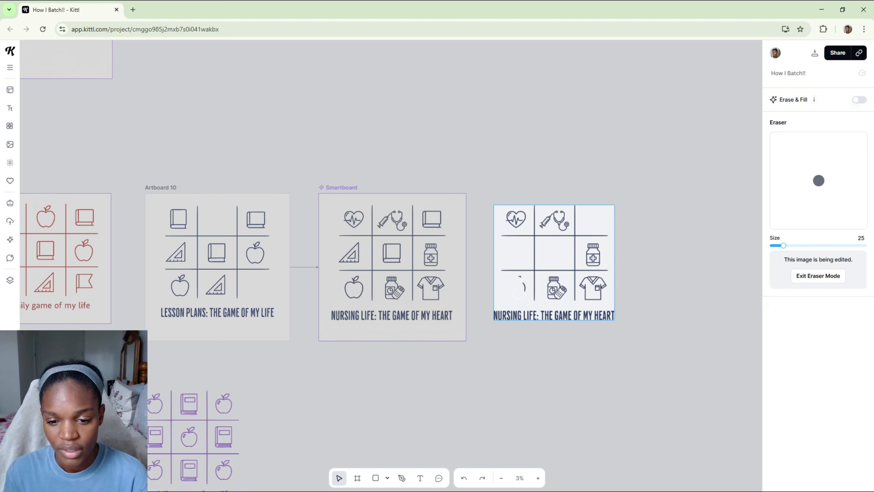
key("Escape")
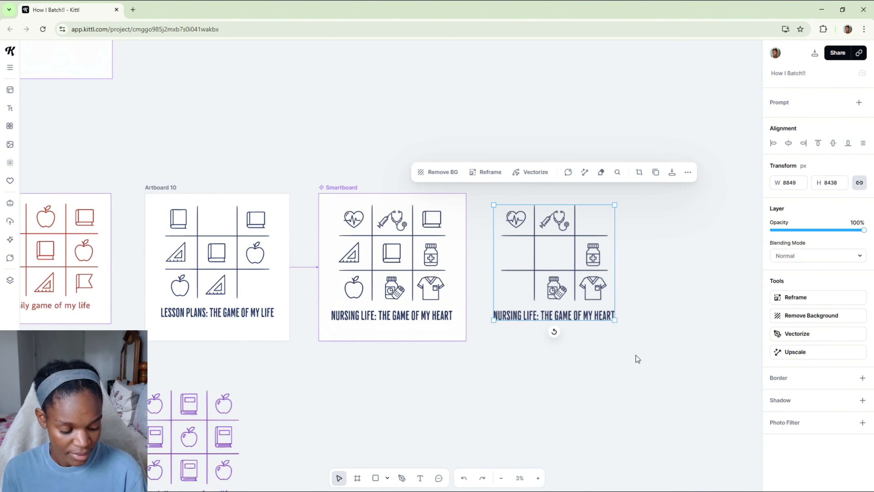
- Duplicate the cleaned-up nursing image and place the copy beside the original
scroll(636, 356, "right", 5)
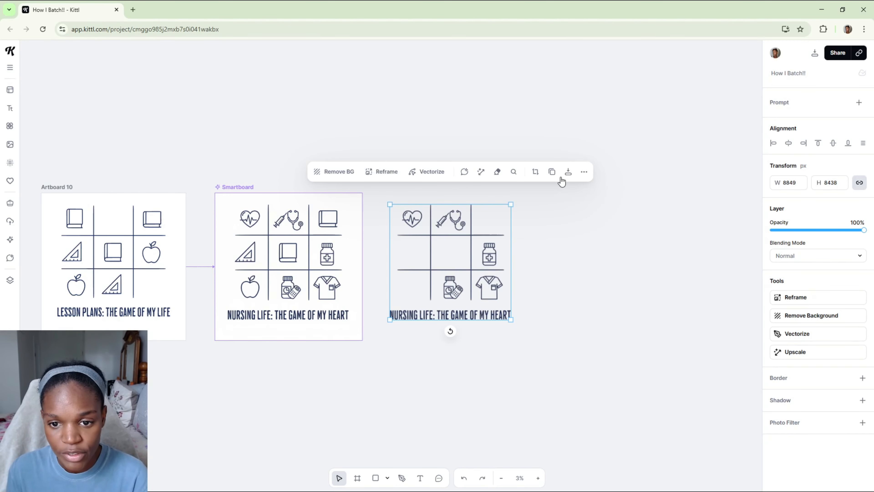
left_click(552, 173)
left_click(558, 210)
left_click_drag(472, 255, 618, 233)
left_click(568, 235)
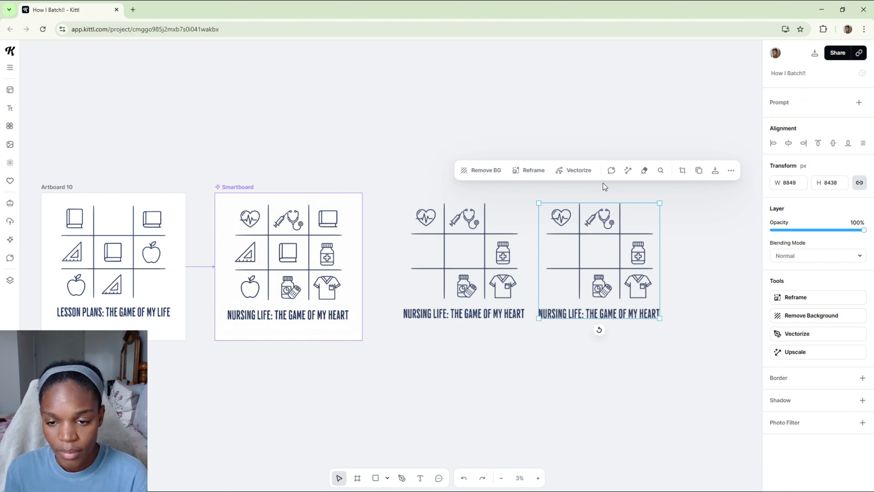
- Crop the copy down to the medicine bottle with the cross and place bottles in the original grid's centre and lower-left cells
left_click(682, 170)
left_click_drag(657, 315, 655, 266)
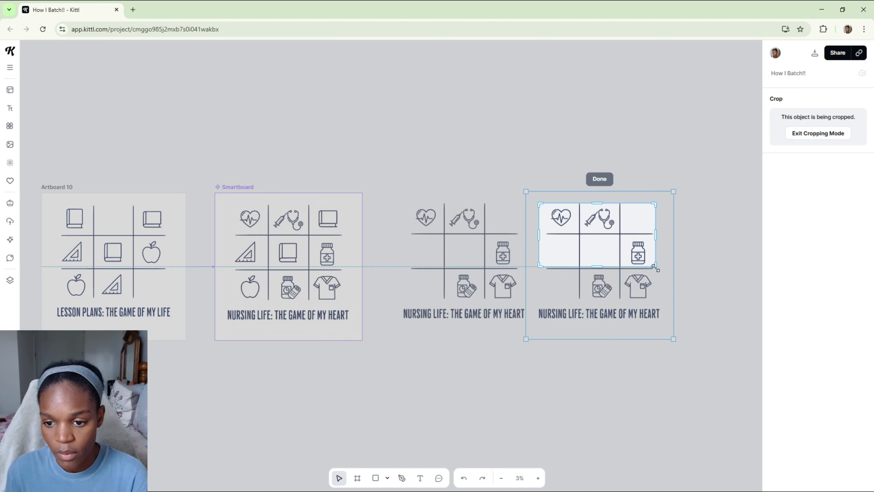
mouse_move(545, 207)
left_mouse_down()
mouse_move(626, 237)
mouse_move(518, 257)
mouse_move(482, 252)
mouse_move(434, 286)
mouse_move(464, 249)
left_mouse_up()
left_click(696, 287)
key("ctrl+v")
- Start erasing on the original nursing-themed grid image
left_click(511, 170)
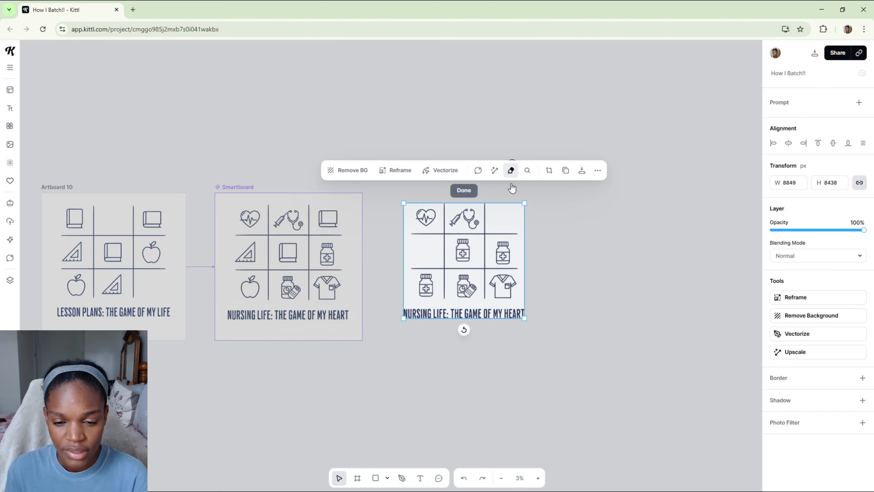